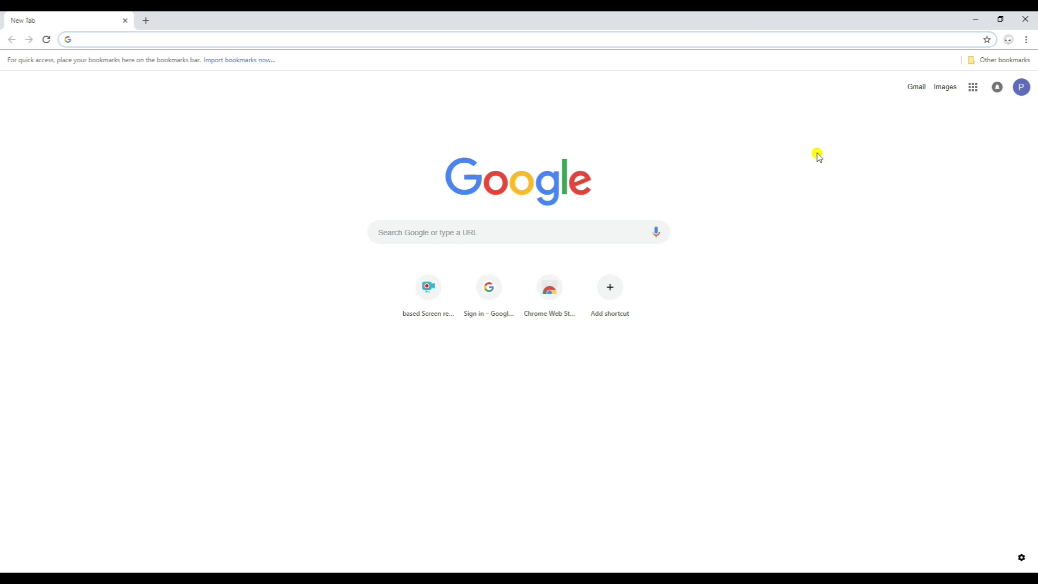
Open the Passwords page in Chrome Settings to check saved passwords.
left_click(1029, 41)
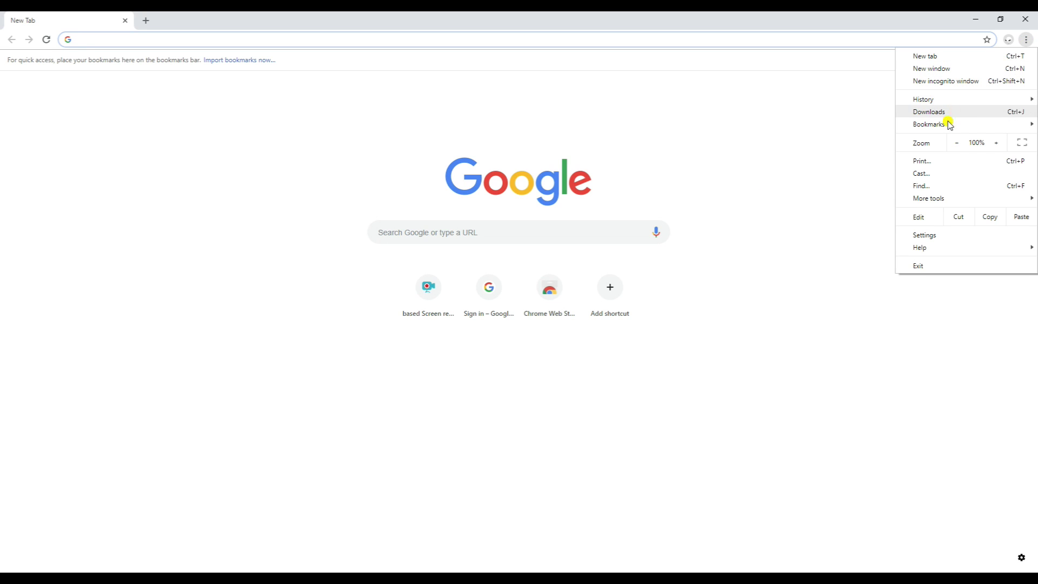
left_click(928, 236)
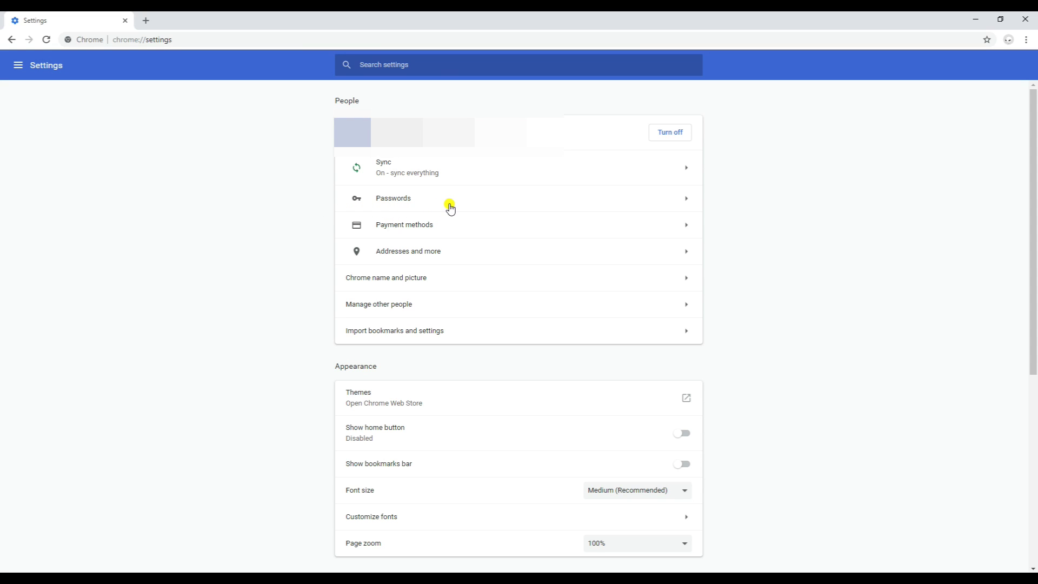
left_click(407, 201)
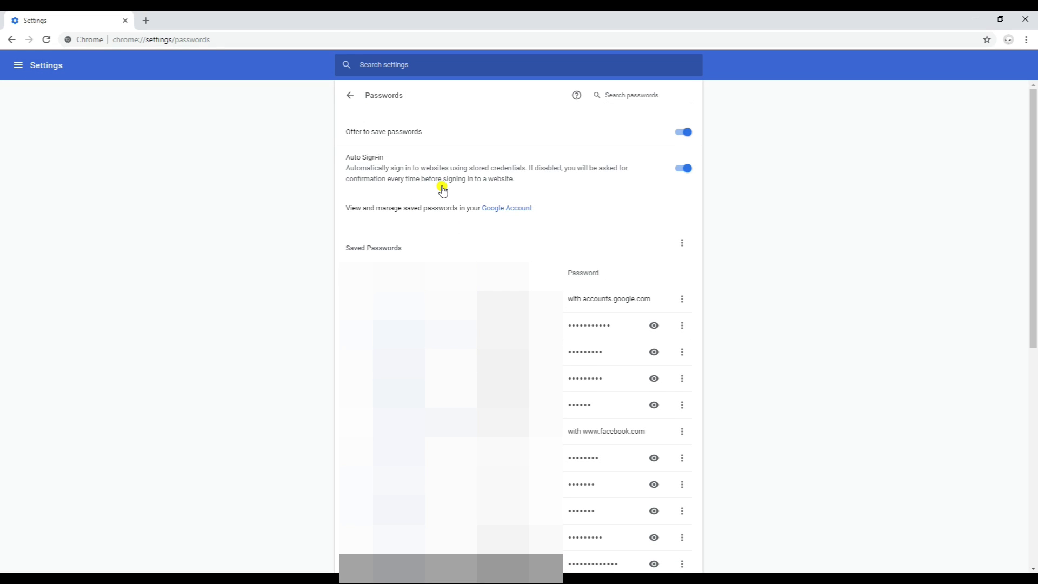
View the saved passwords in the Google Account, verifying with the account password.
left_click(507, 209)
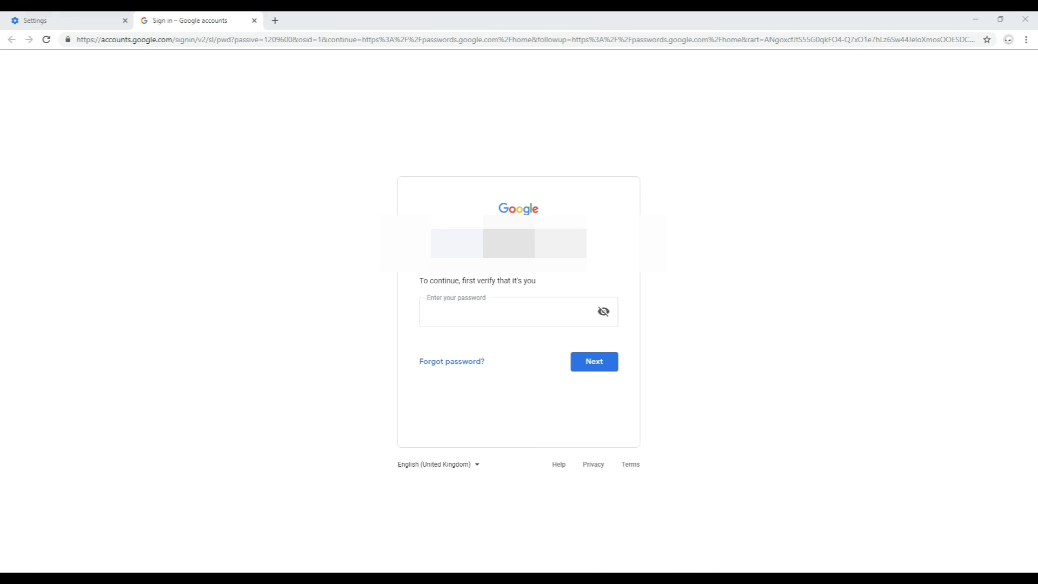
left_click(489, 312)
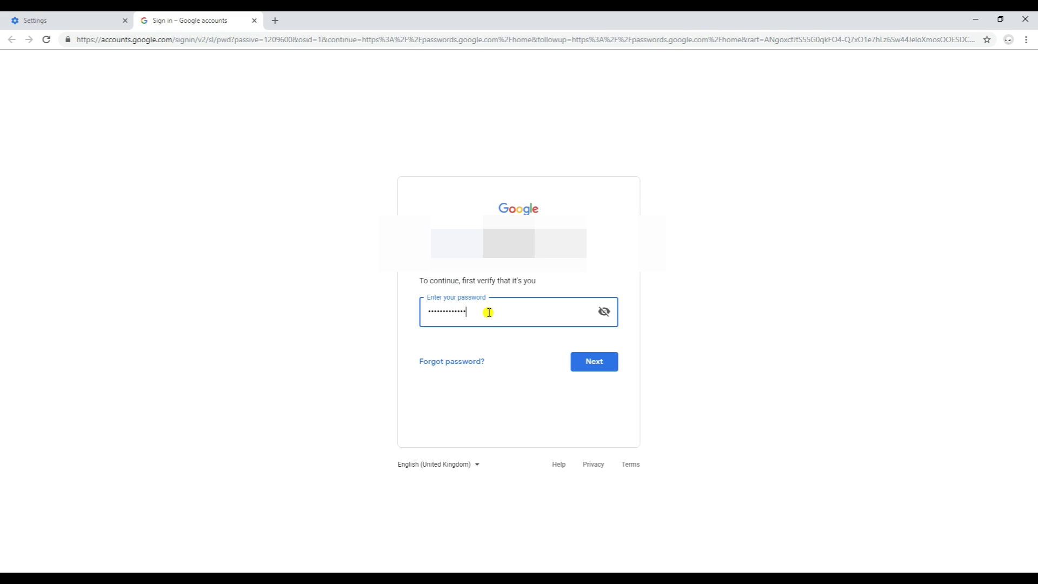
key("Return")
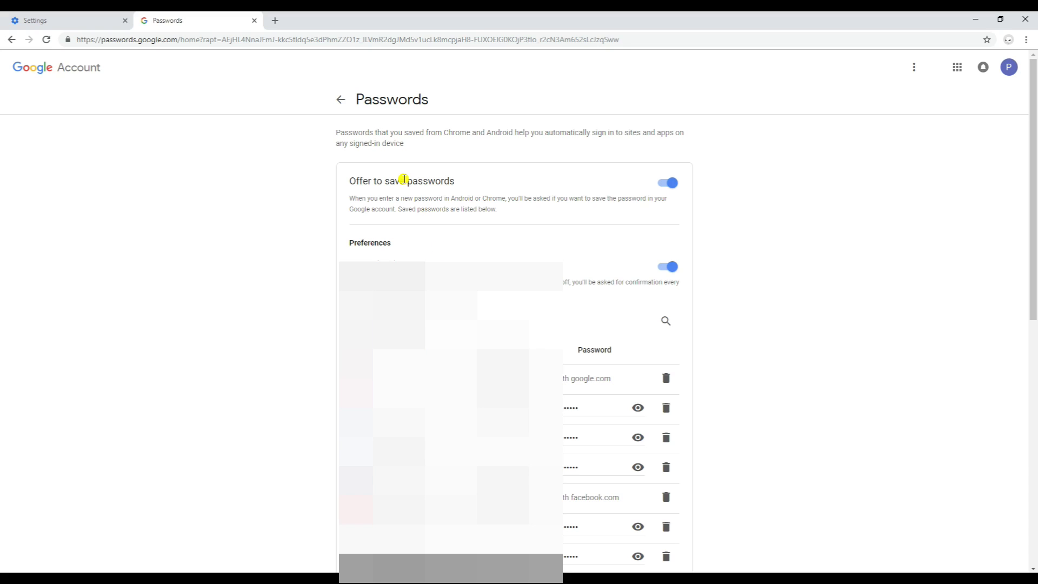
Return to the main Settings page and open the History page with Ctrl+H.
left_click(70, 25)
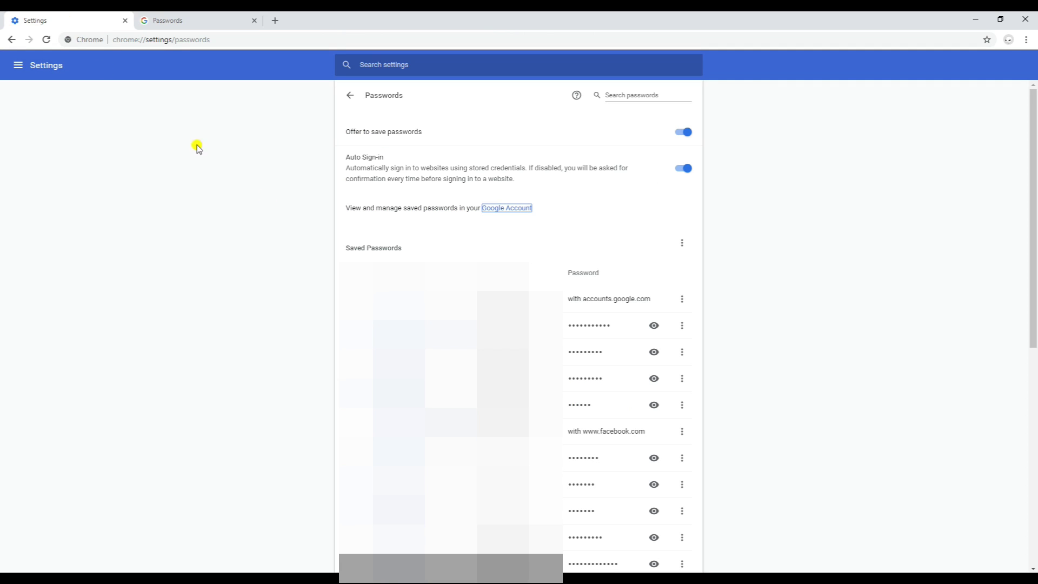
left_click(348, 98)
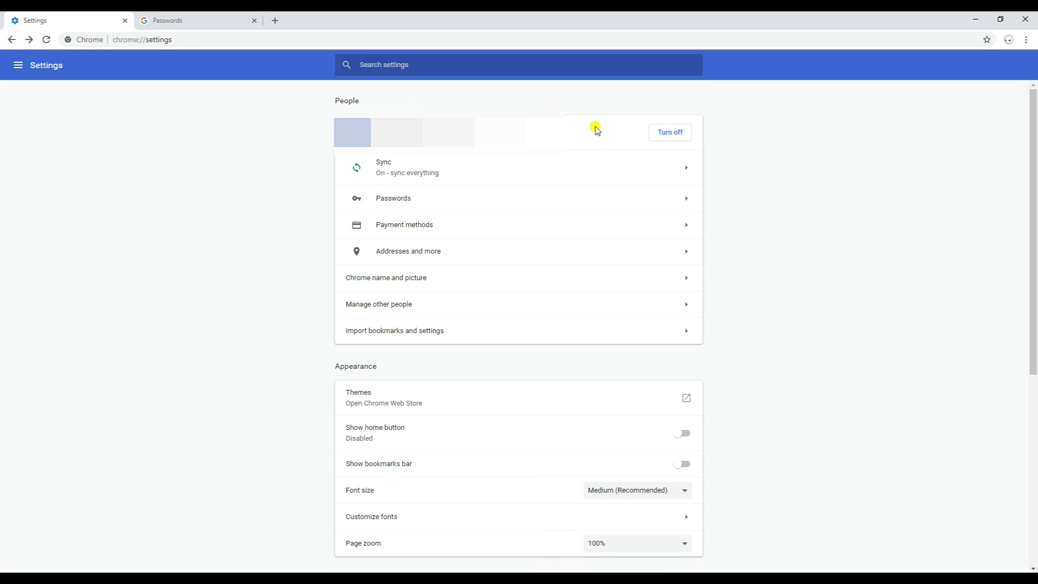
left_click(1027, 41)
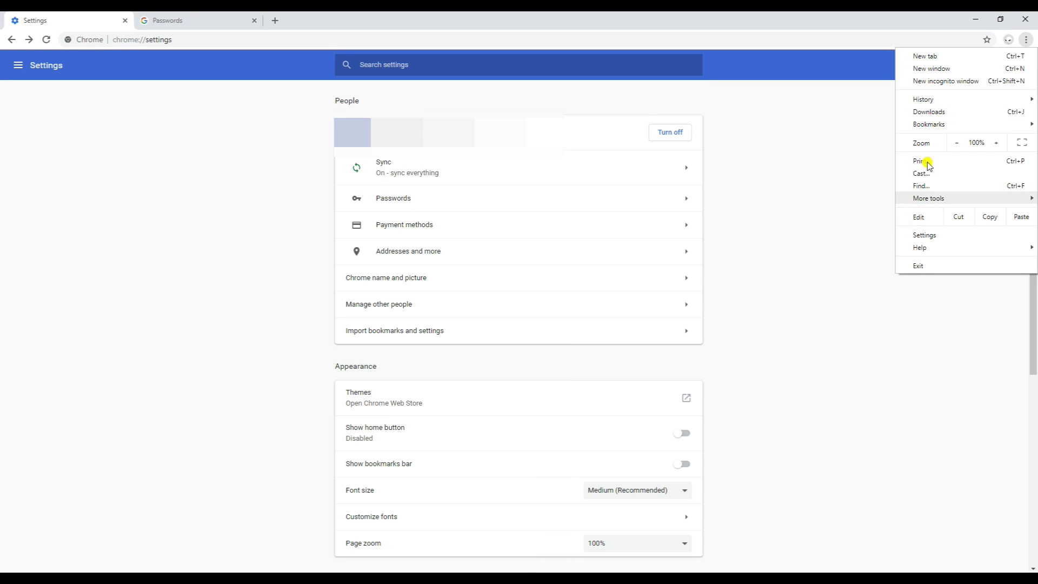
mouse_move(926, 100)
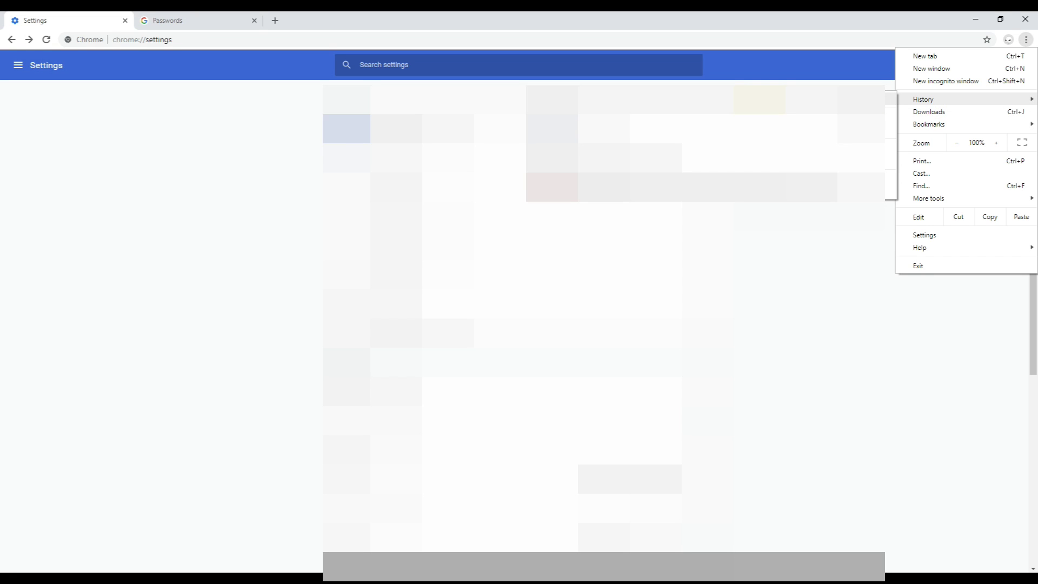
key("ctrl+h")
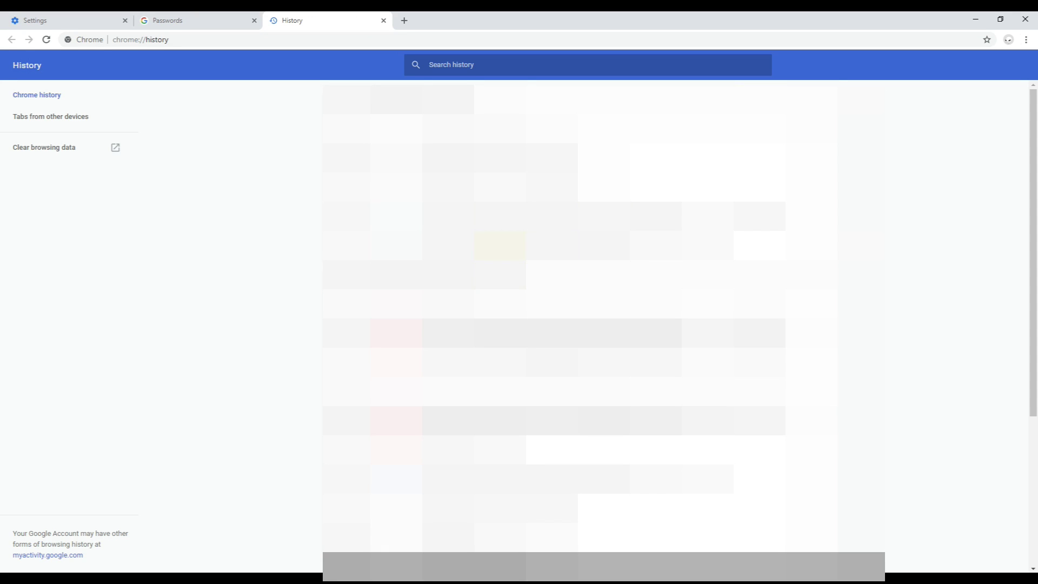
Clear all-time browsing data from the Advanced tab, including Passwords and other sign-in data.
left_click(43, 148)
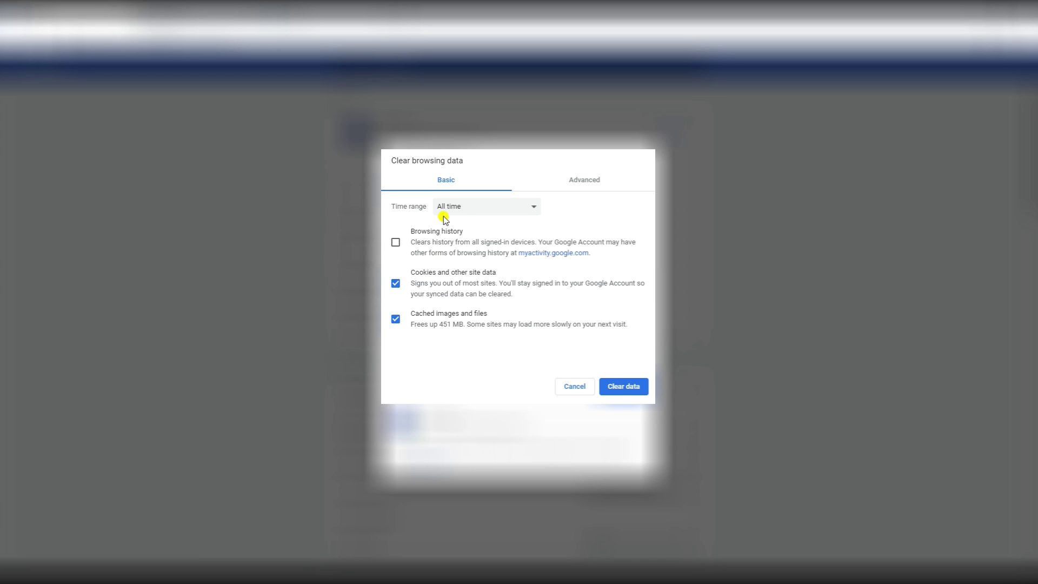
left_click(587, 186)
left_click(396, 341)
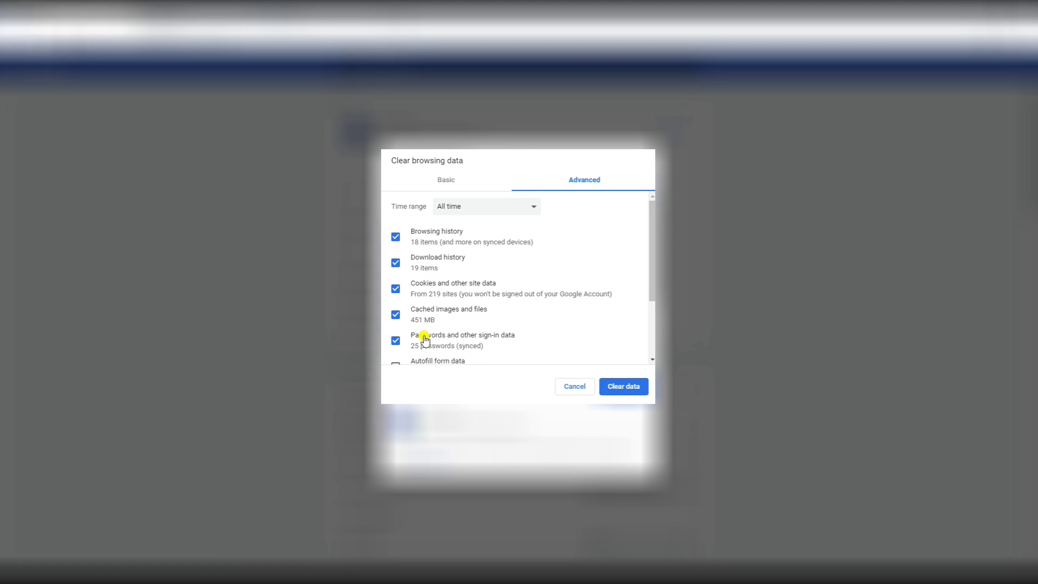
left_click(626, 388)
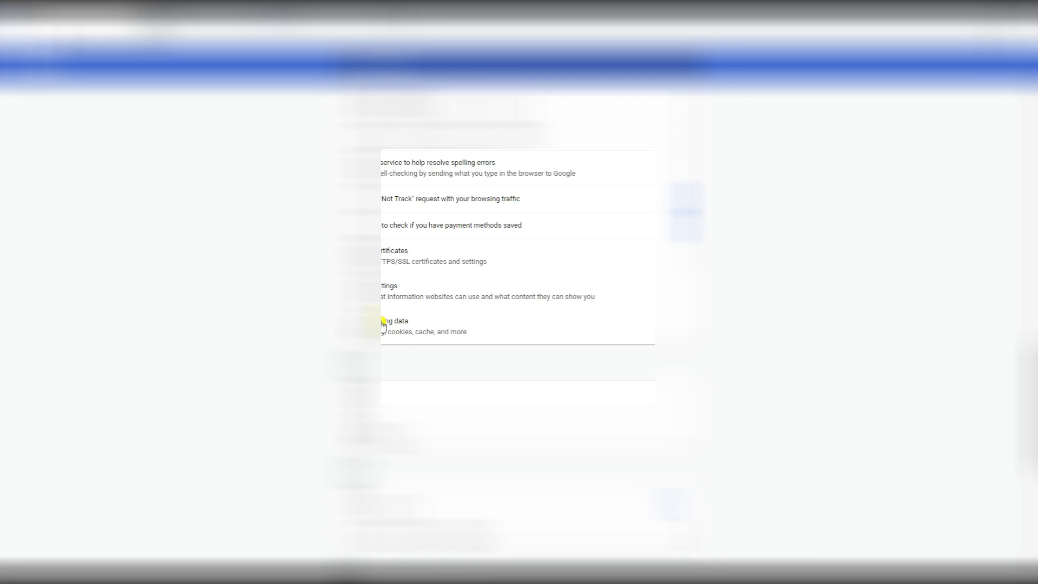
scroll(379, 321, "up", 3)
scroll(343, 511, "up", 15)
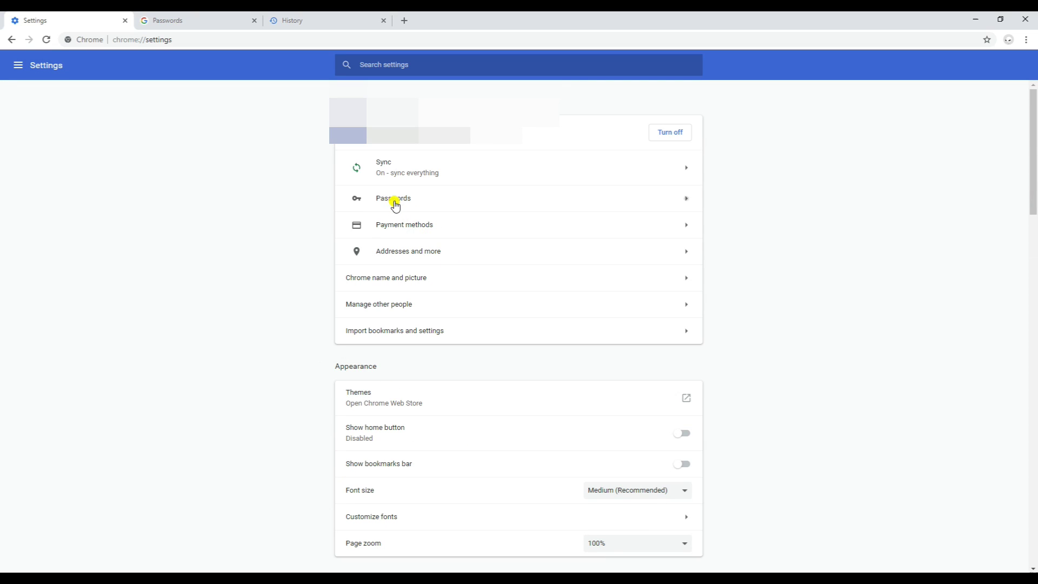
Check Settings > Passwords, then reload the Google Account passwords page to confirm it's empty.
left_click(395, 204)
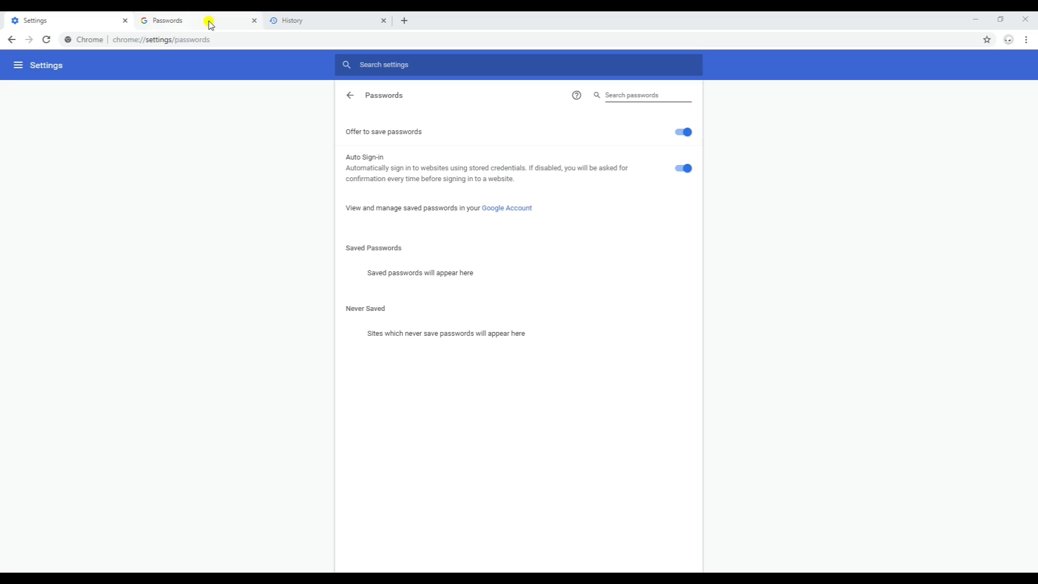
left_click(205, 21)
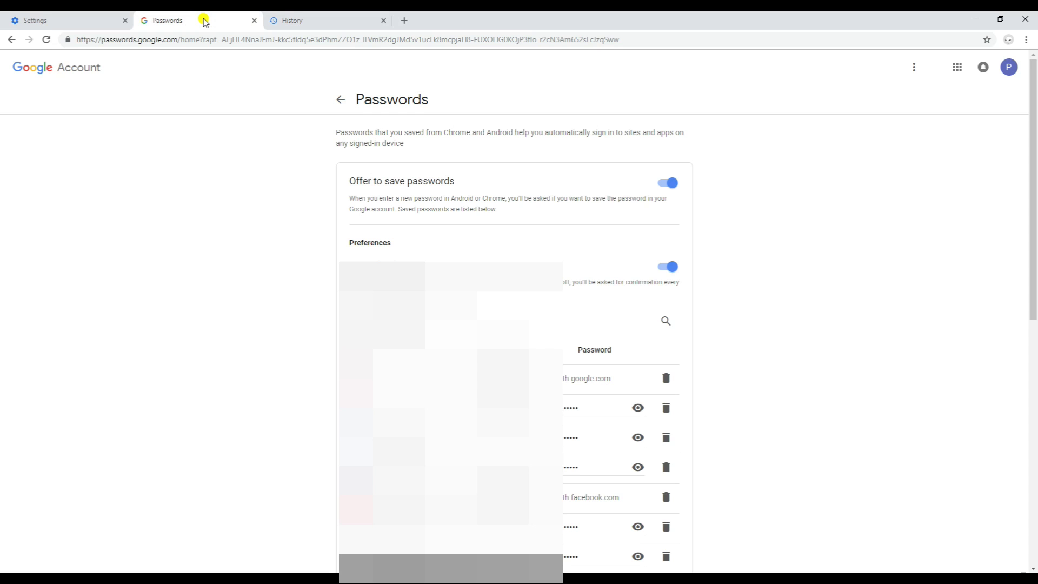
left_click(48, 40)
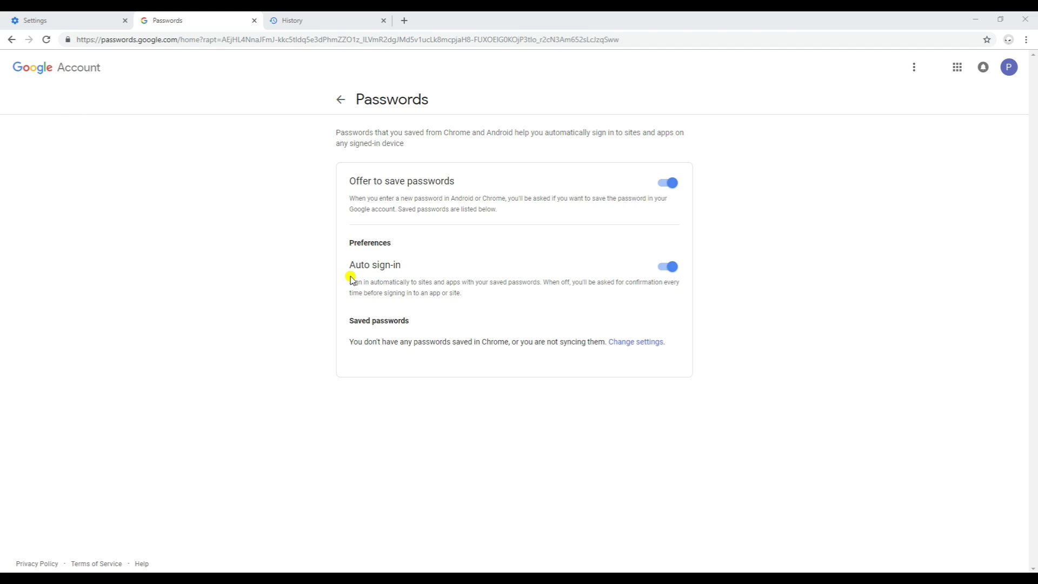
Turn off Sync everything and each sync toggle, including apps, autofill, history and passwords.
left_click(51, 19)
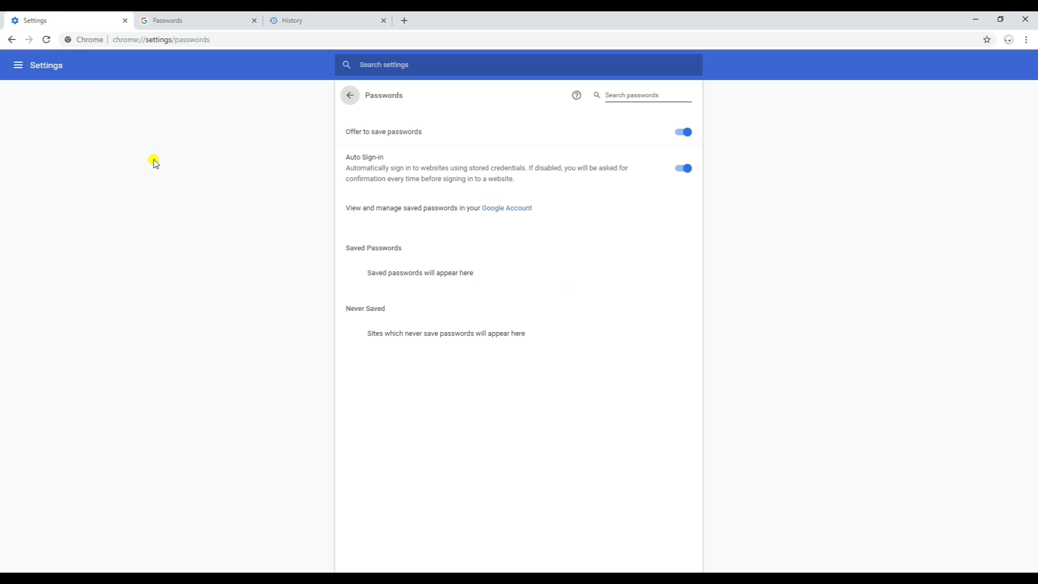
left_click(350, 96)
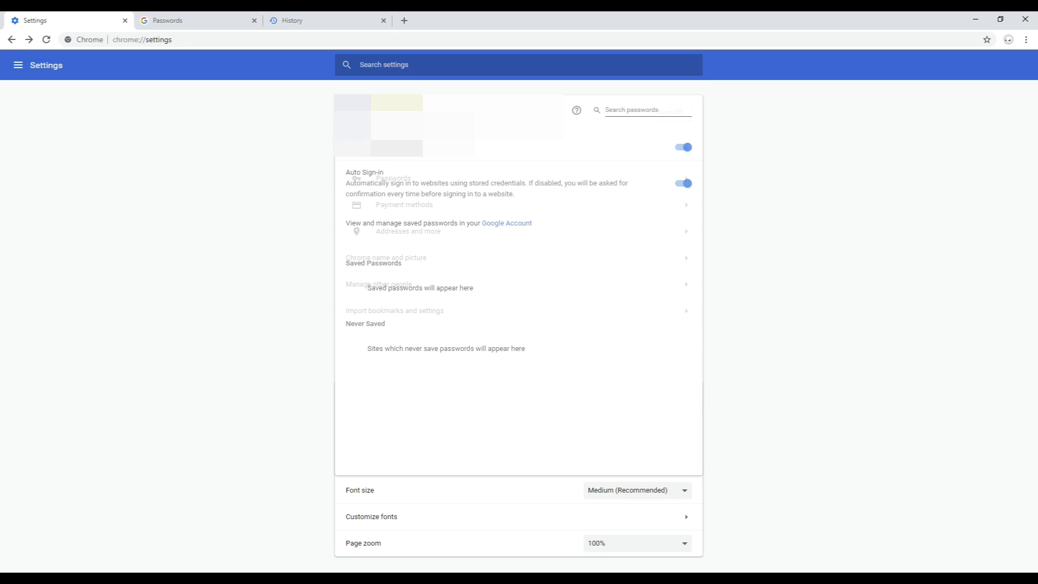
left_click(423, 169)
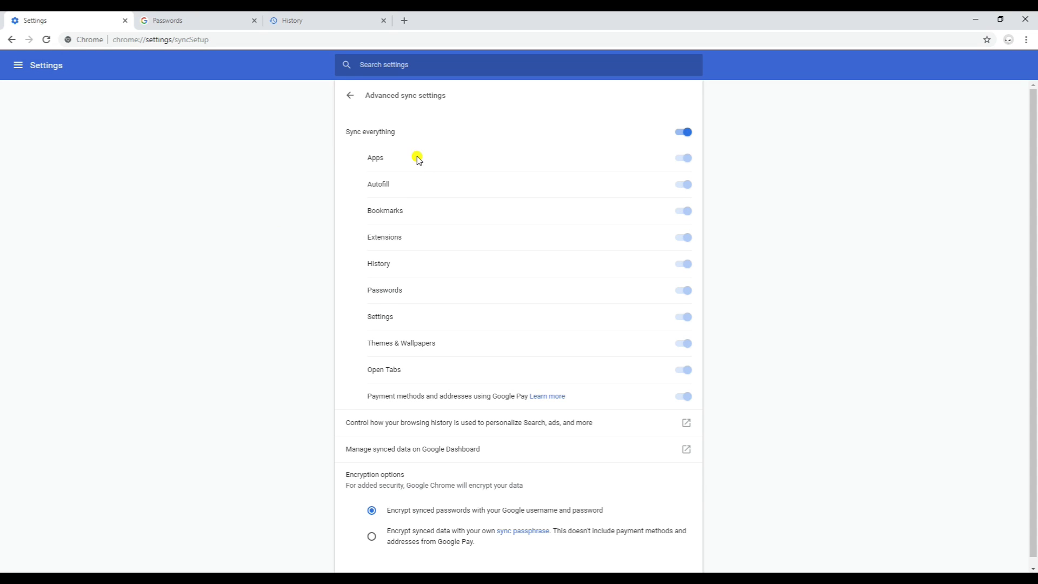
left_click(683, 135)
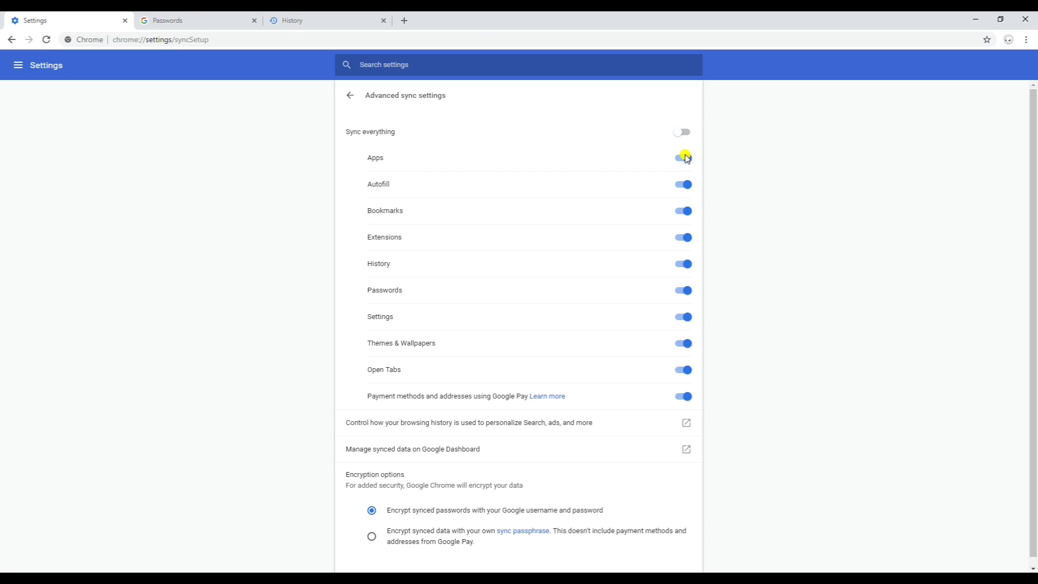
left_click(683, 184)
left_click(684, 238)
left_click(685, 264)
left_click(685, 285)
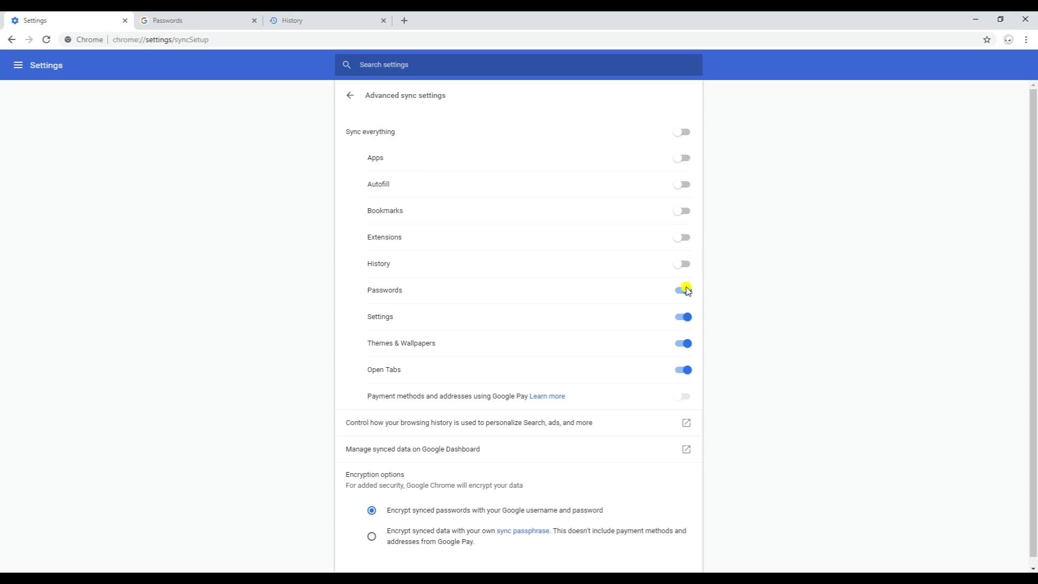
left_click(685, 317)
left_click(684, 343)
left_click(685, 369)
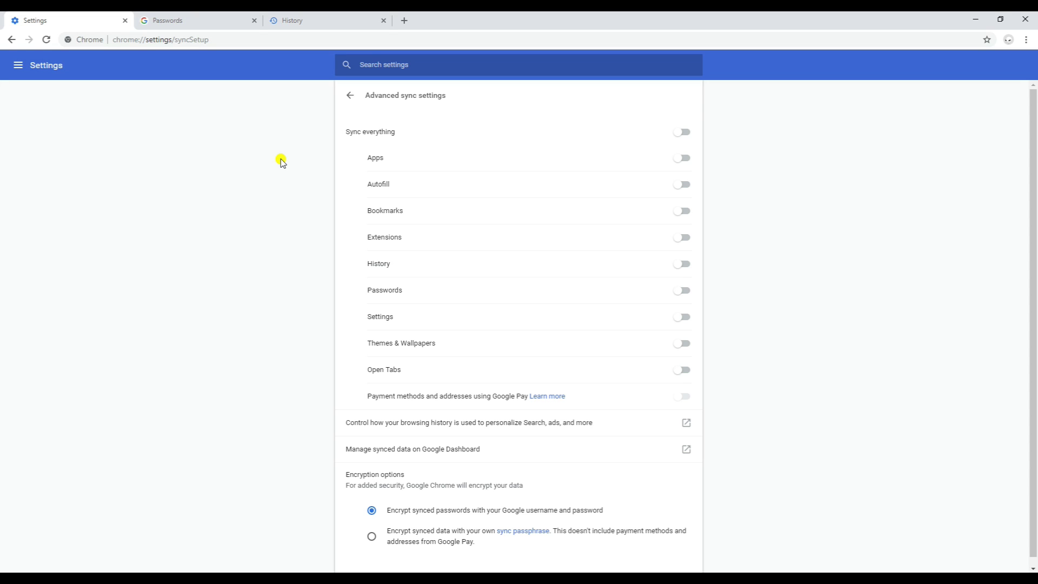
left_click(350, 95)
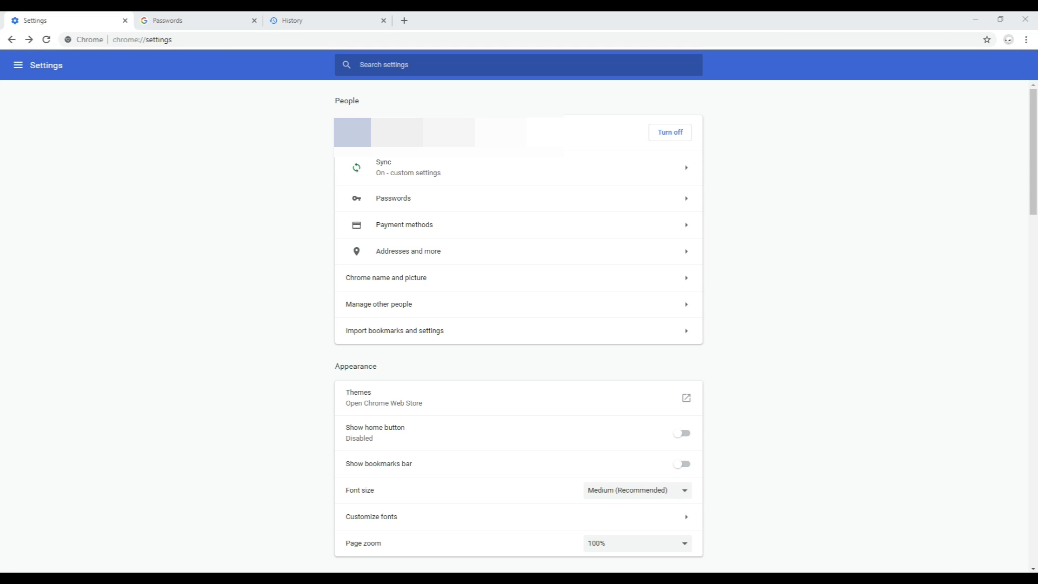
Switch Wi-Fi off from the network connections flyout.
left_click(970, 572)
left_click(859, 553)
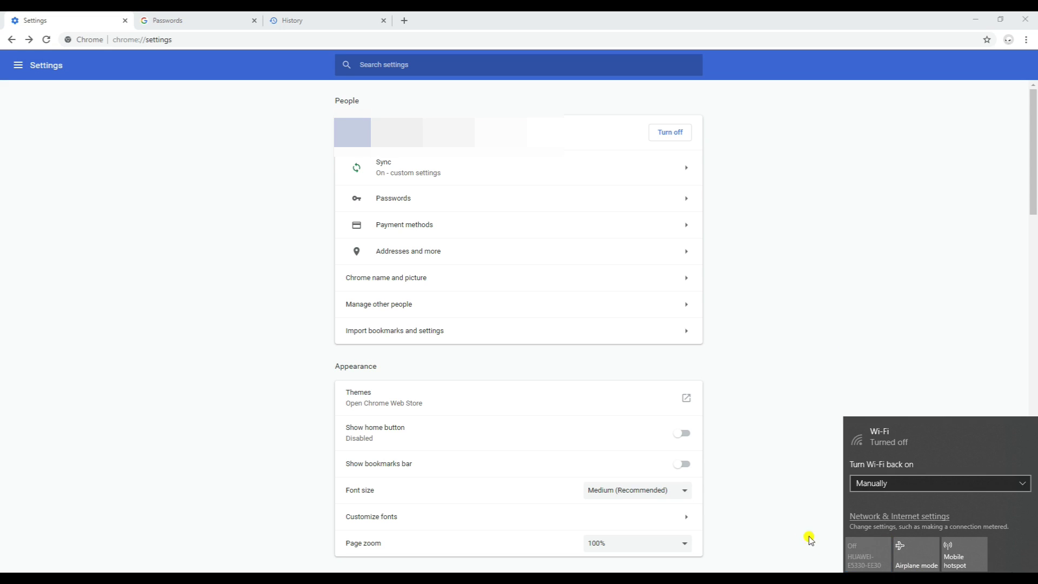
left_click(790, 490)
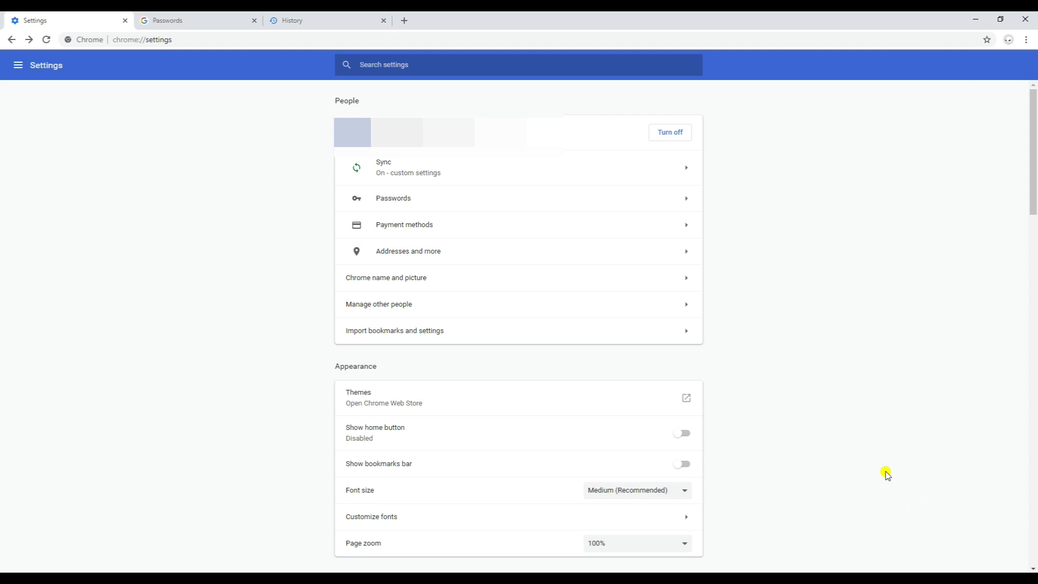
Close Google Chrome and refresh the Windows desktop.
left_click(1026, 21)
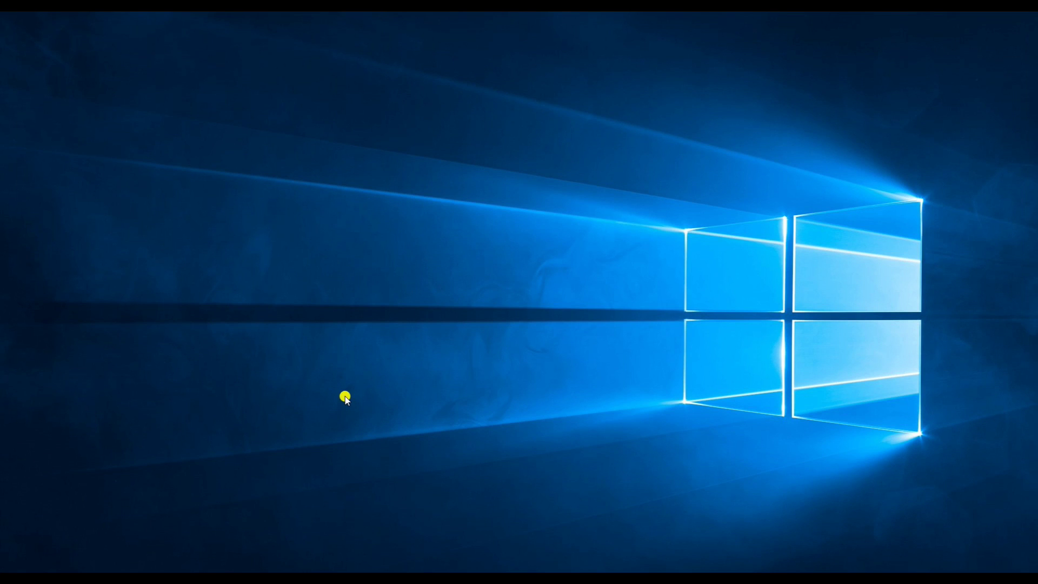
right_click(308, 334)
left_click(342, 363)
Paste the AppData\Local\Google\Chrome path into Windows Search and open that folder.
left_click(58, 566)
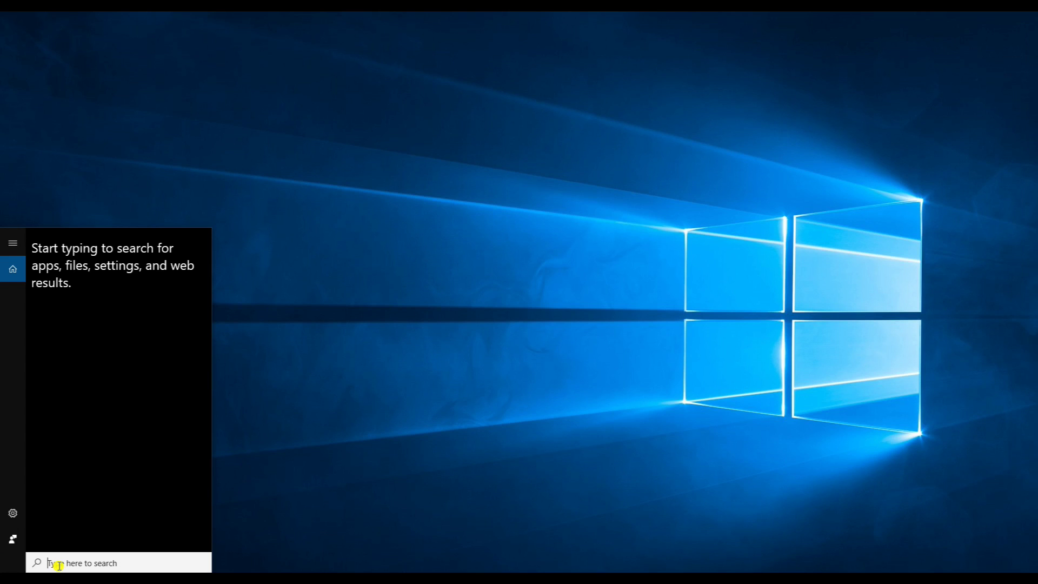
type("C:\\Users\\%USERNAME%\\AppData\\Local\\Google\\Chrome")
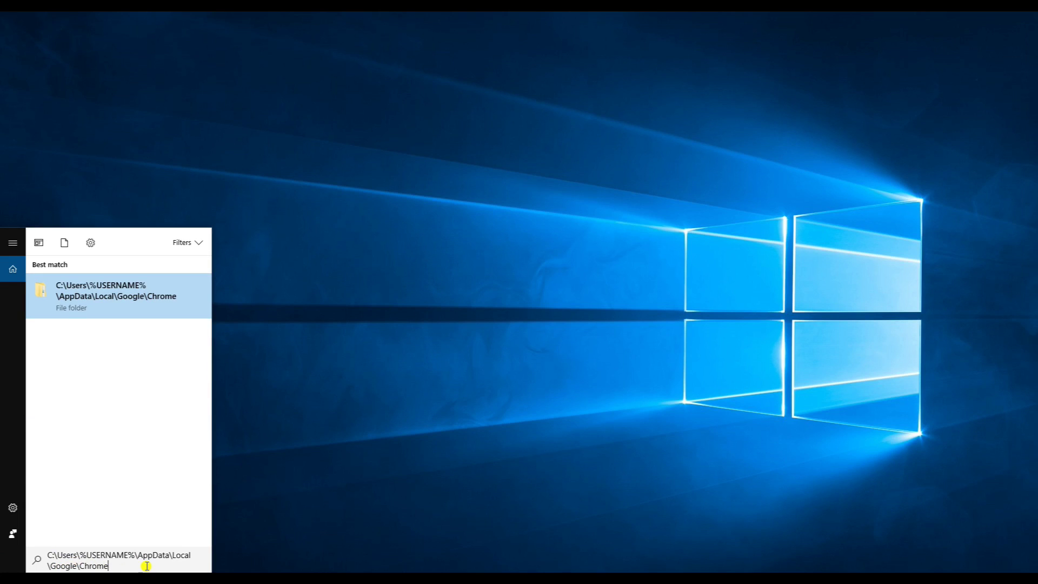
key("Return")
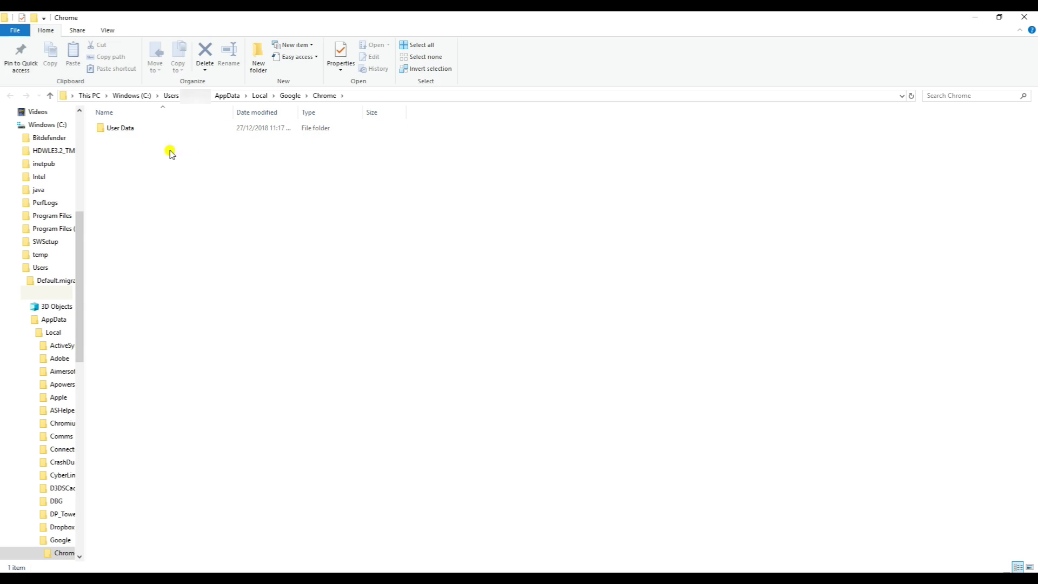
mouse_move(124, 132)
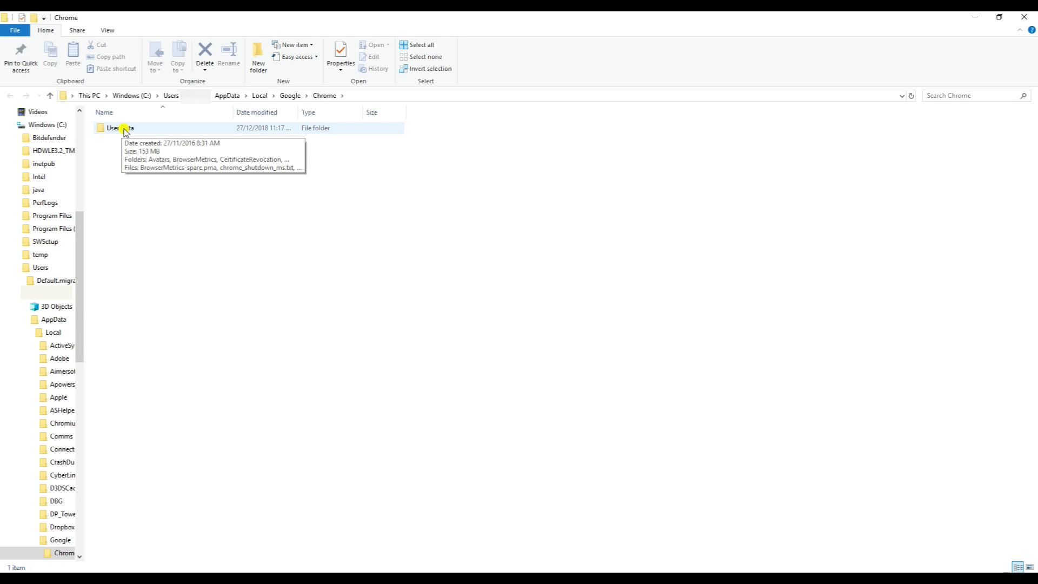
Show the previous versions of the User Data folder, including the 25/12/2018 one.
right_click(124, 132)
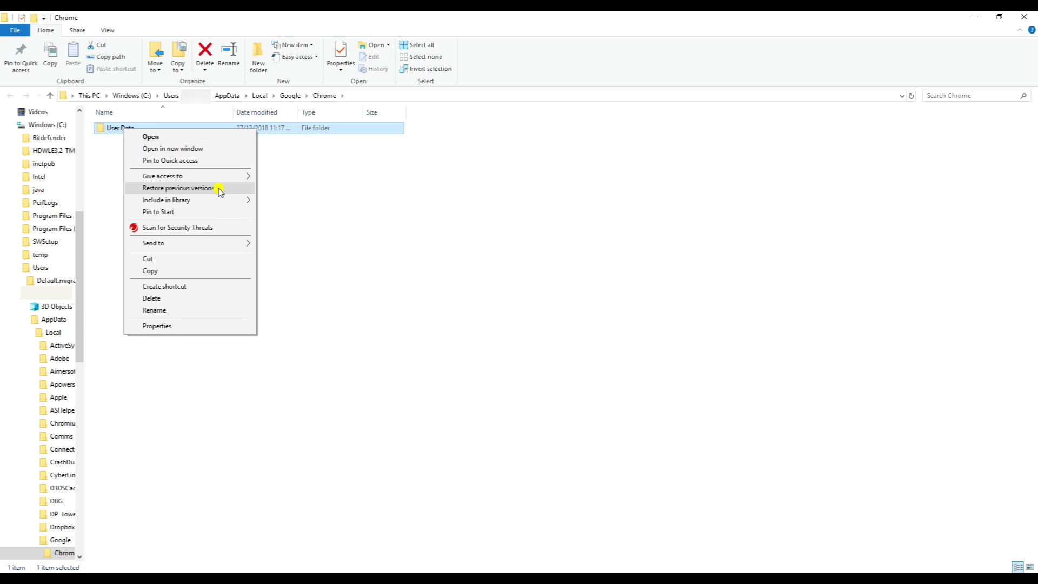
left_click(178, 189)
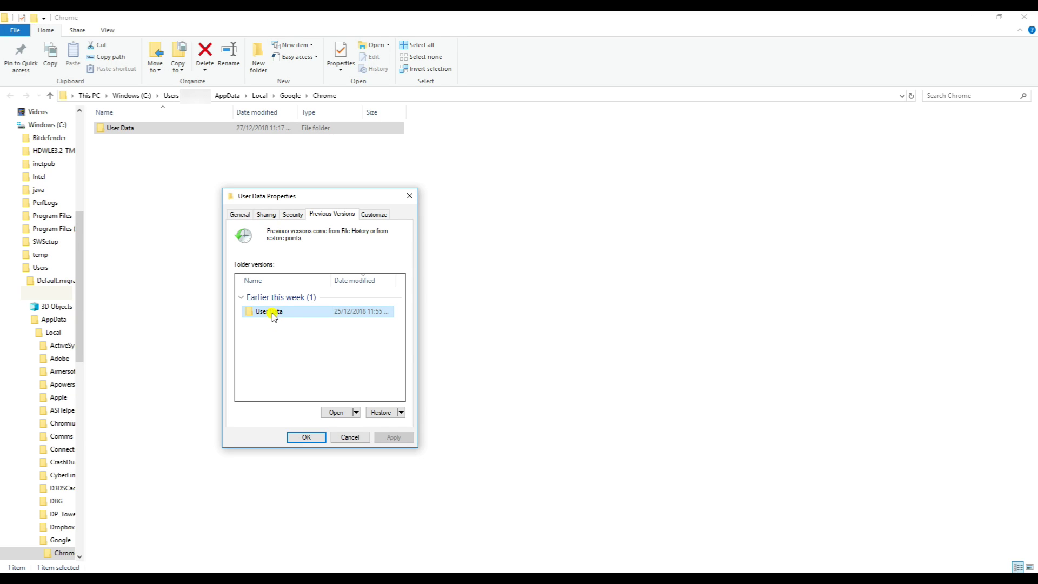
mouse_move(291, 318)
Restore User Data to its 25 December 2018 version, close Properties and minimize File Explorer.
left_click(379, 413)
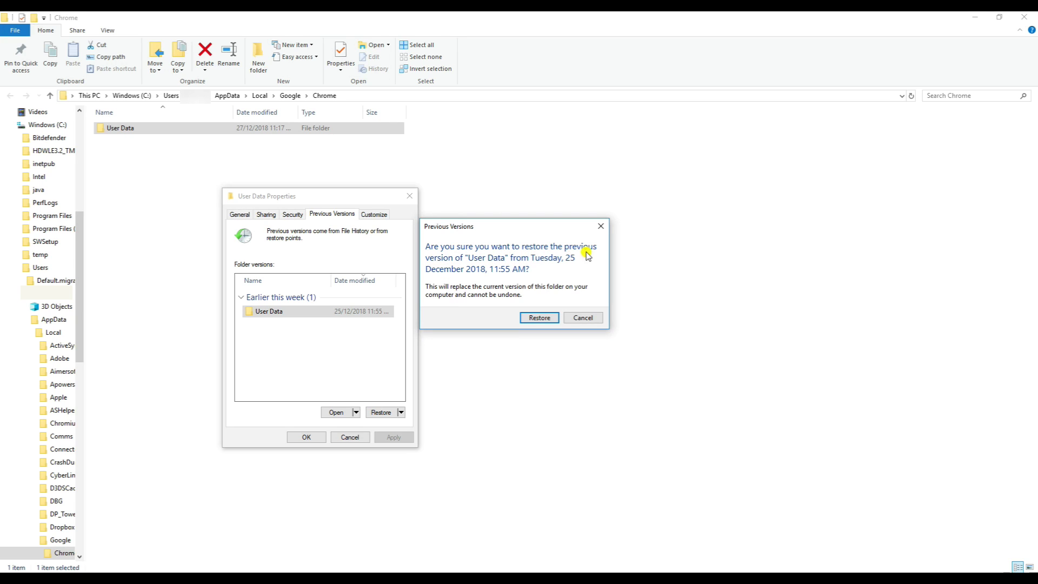
left_click(529, 319)
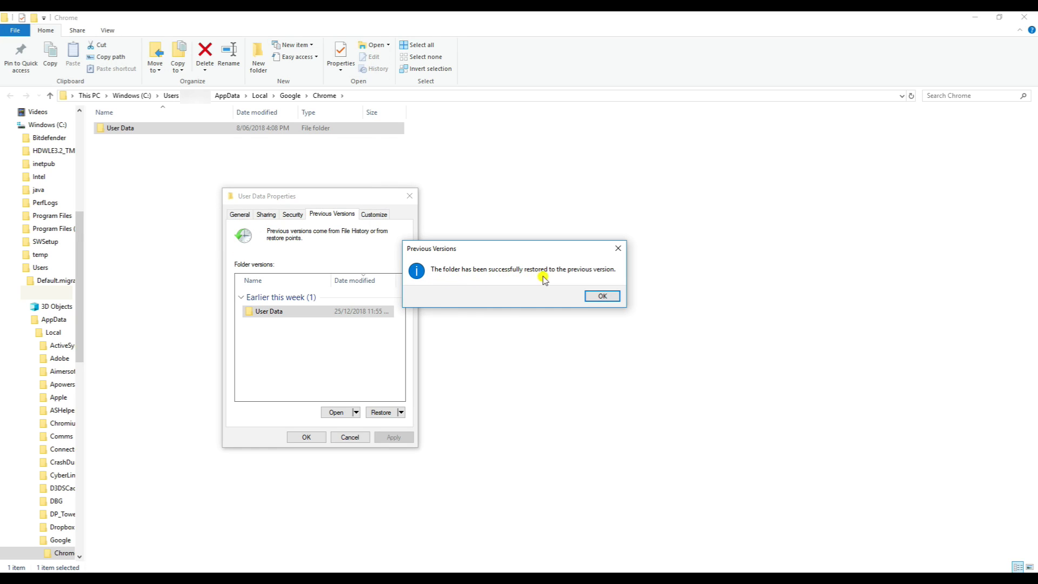
left_click(604, 298)
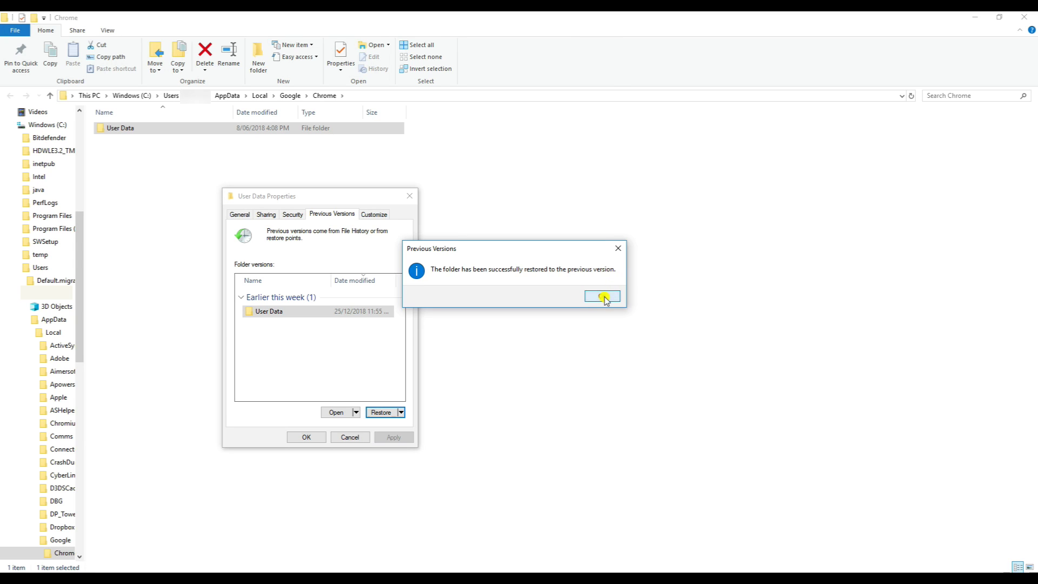
left_click(306, 435)
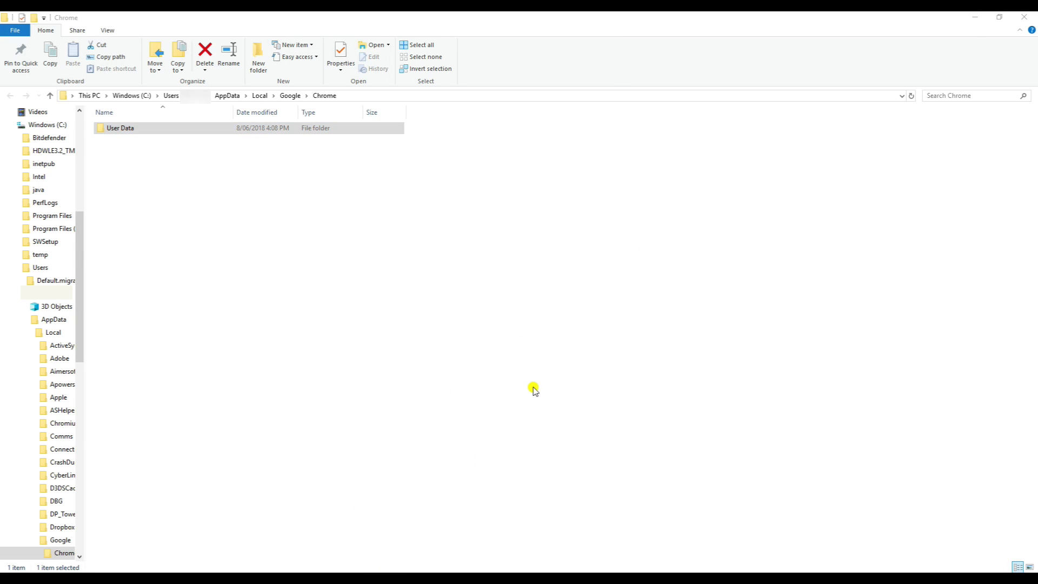
left_click(974, 18)
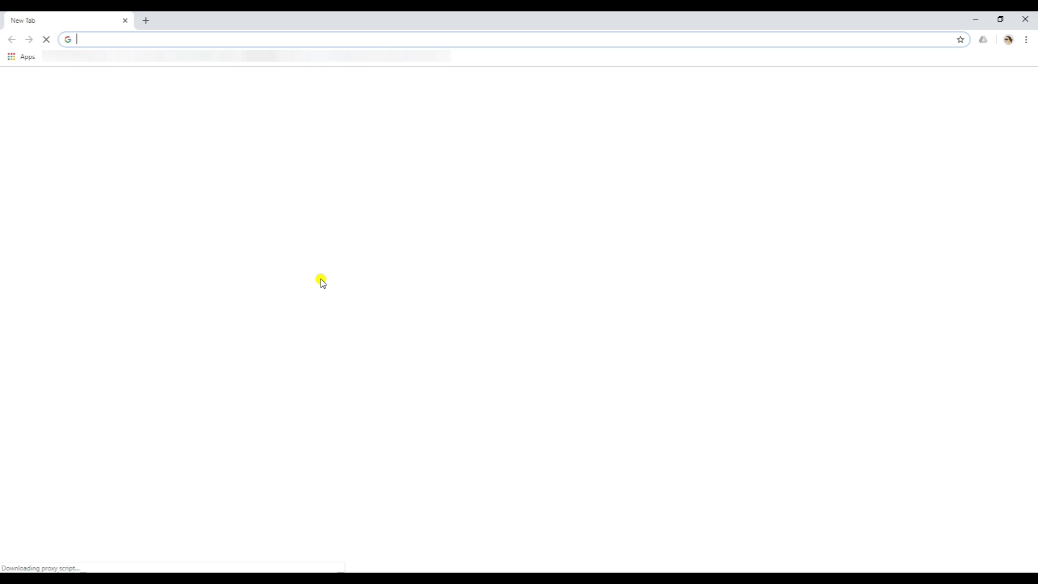
Open the Sync settings from Chrome's menu and Settings page.
left_click(1025, 41)
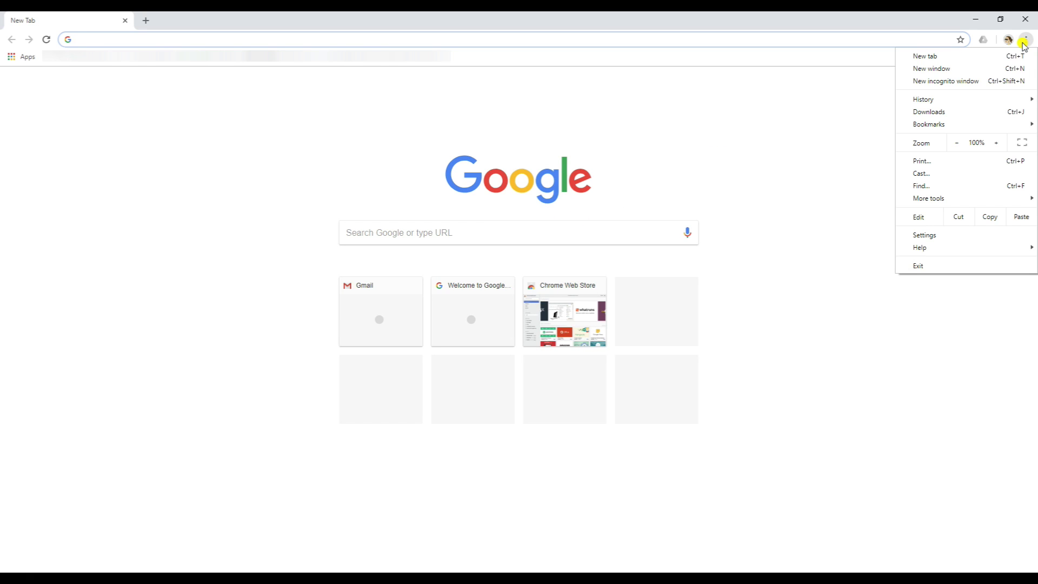
left_click(923, 235)
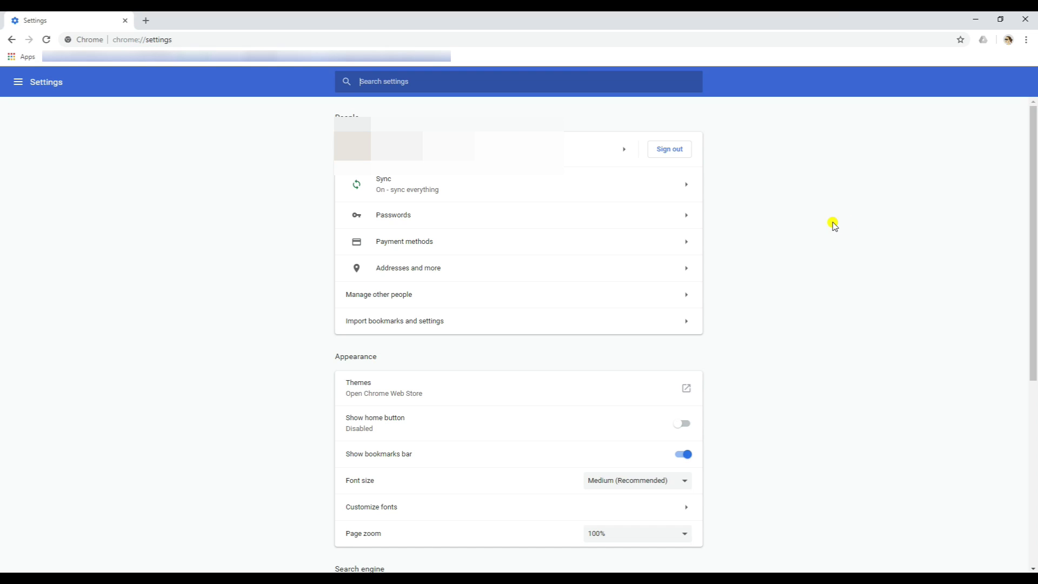
left_click(393, 185)
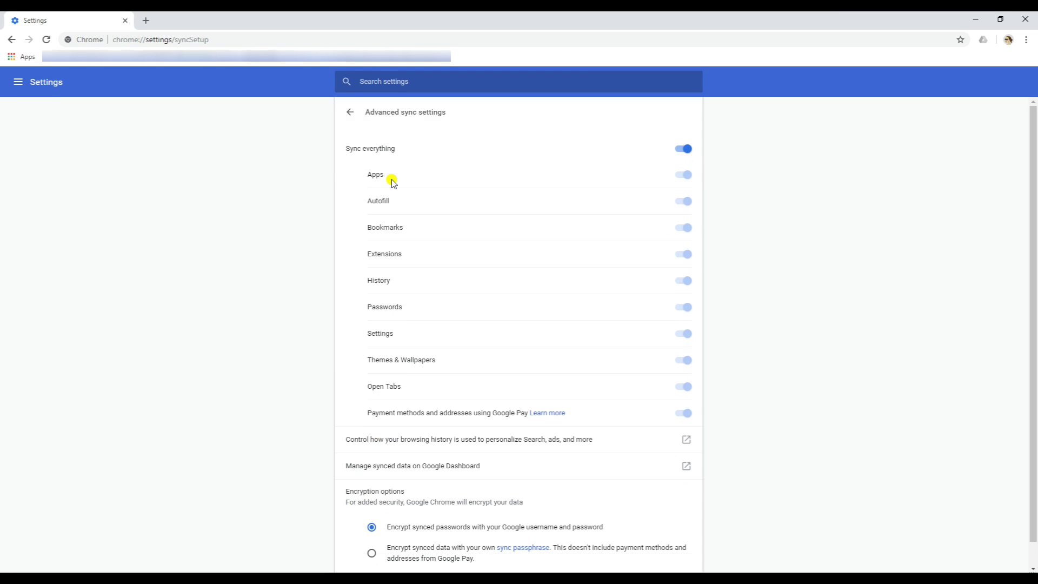
left_click(677, 155)
left_click(569, 305)
Turn off Sync everything and every data type toggle, from apps through open tabs.
left_click(684, 151)
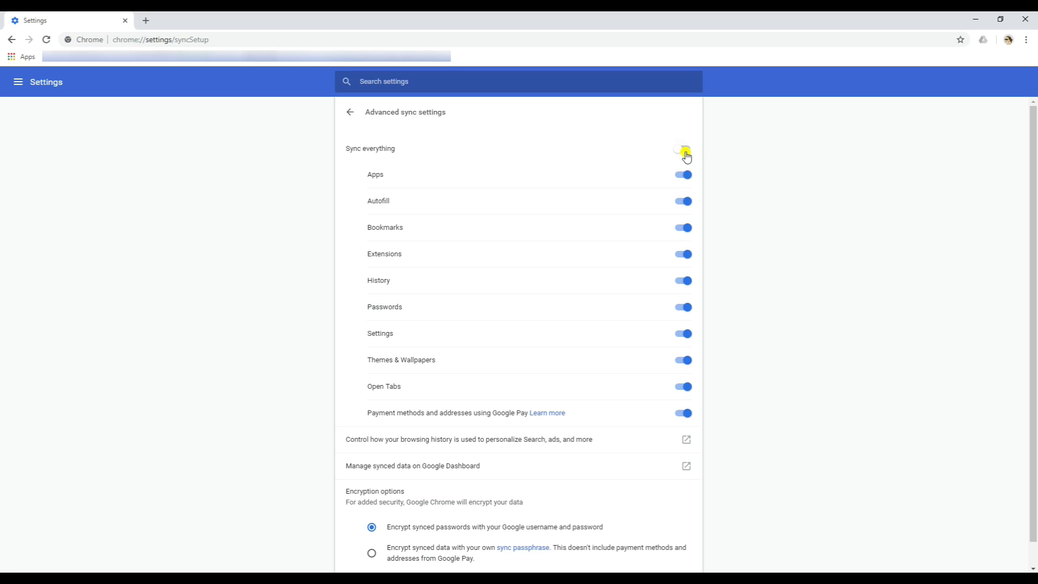
left_click(684, 175)
left_click(684, 201)
left_click(684, 228)
left_click(683, 255)
left_click(684, 280)
left_click(683, 307)
left_click(684, 334)
left_click(684, 360)
left_click(684, 387)
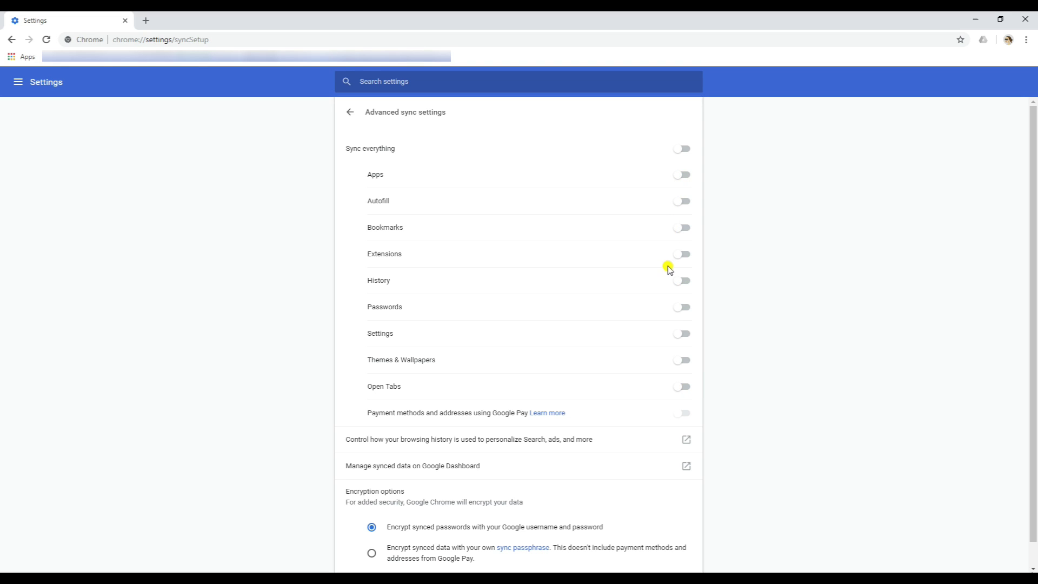
left_click(349, 114)
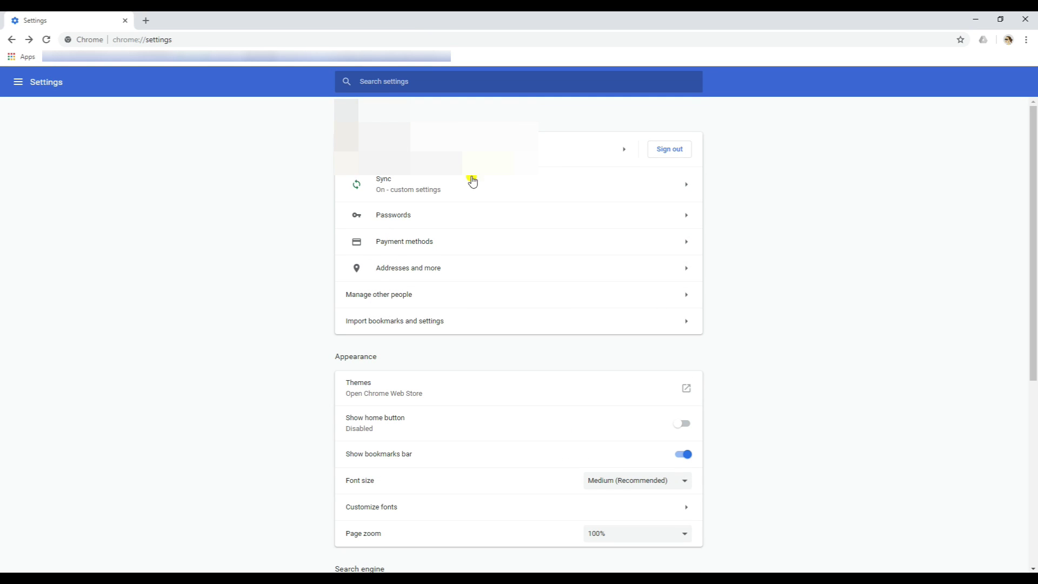
Open the Saved Passwords list and scroll through the recovered entries.
left_click(405, 216)
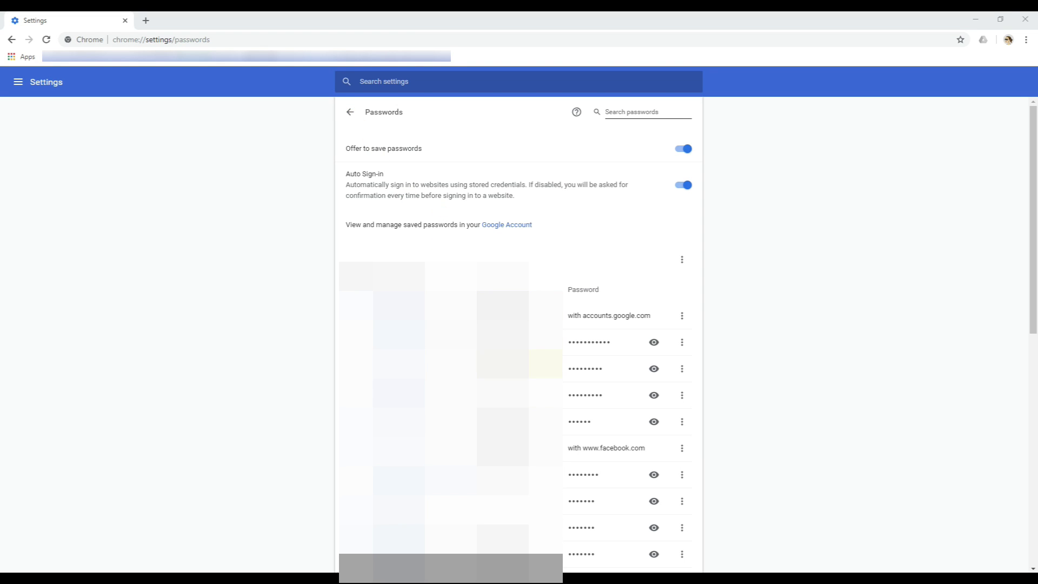
scroll(519, 324, "down", 1)
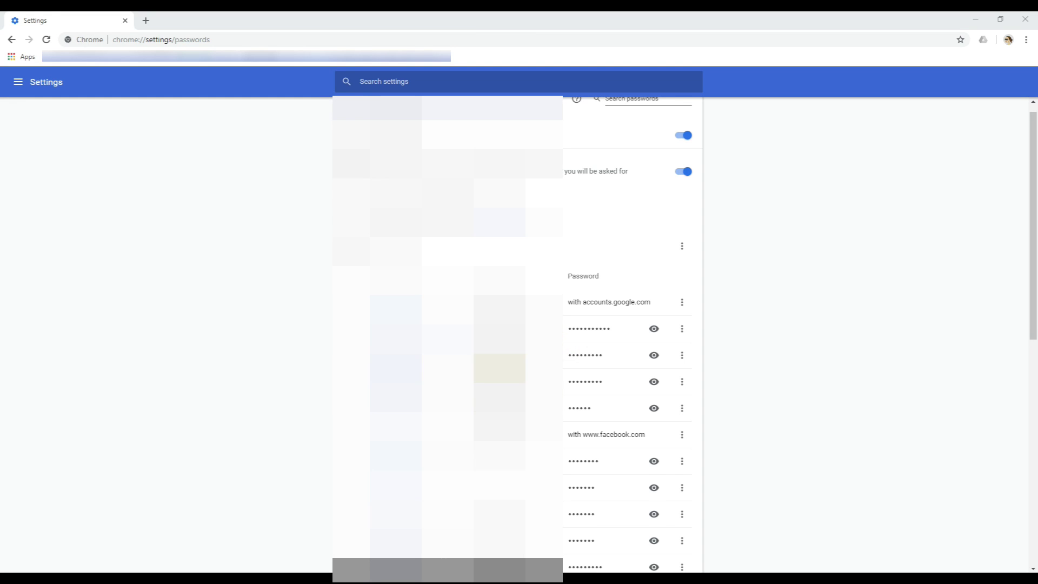
scroll(627, 324, "down", 2)
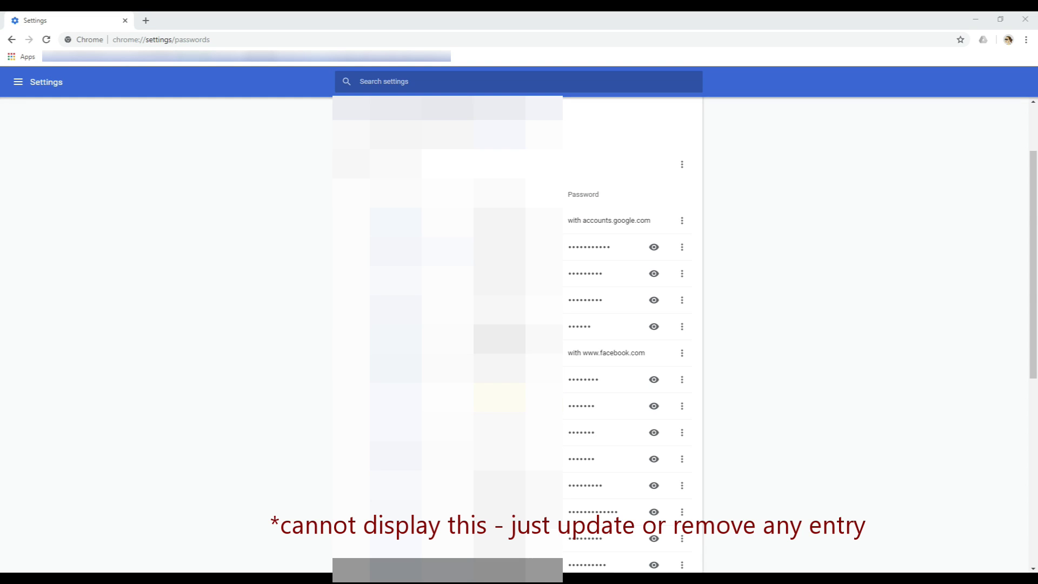
Remove two saved password entries from the list, then scroll back to the top.
left_click(682, 407)
left_click(672, 426)
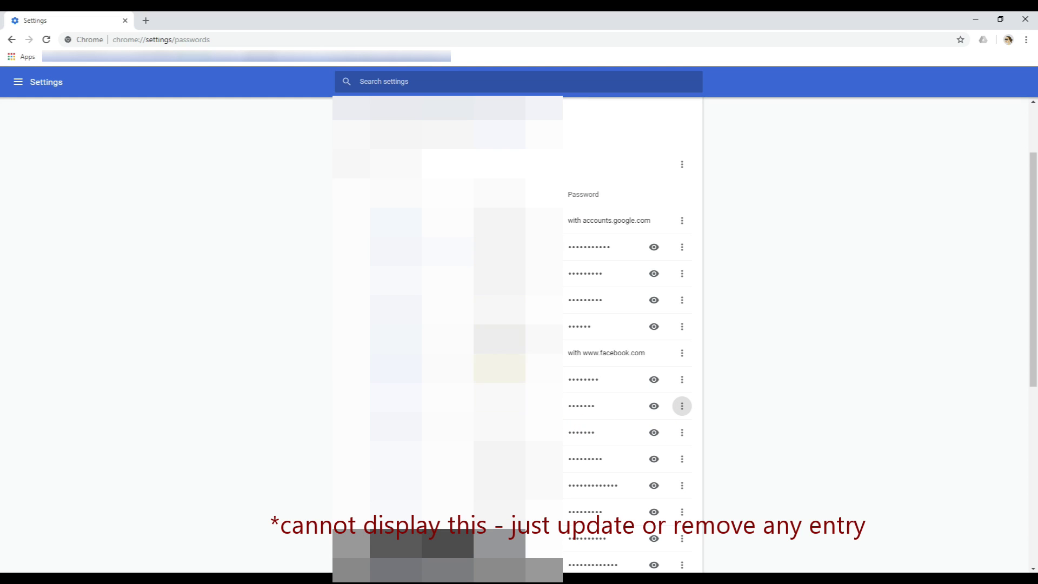
scroll(627, 324, "down", 3)
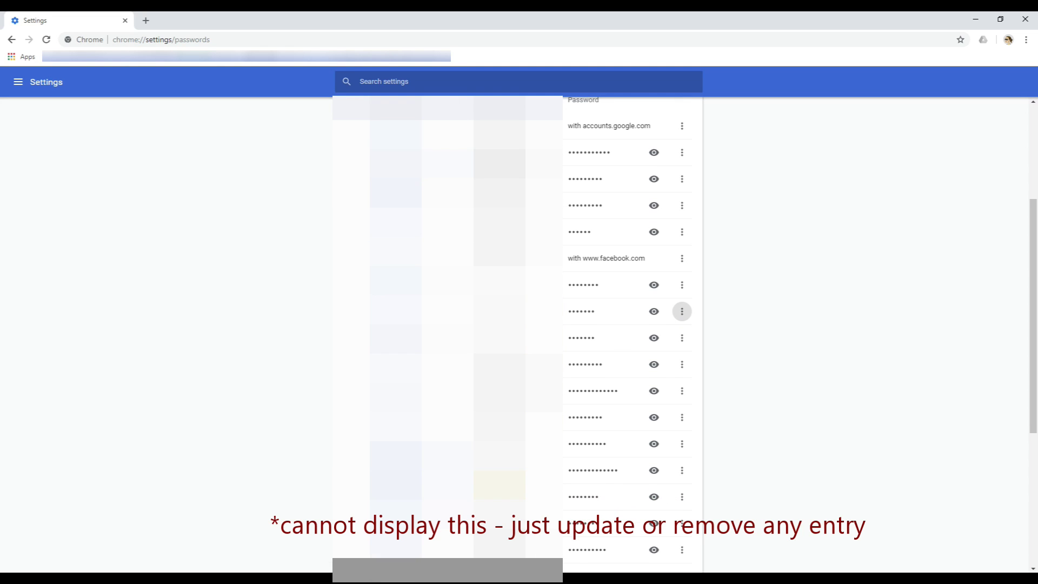
left_click(682, 471)
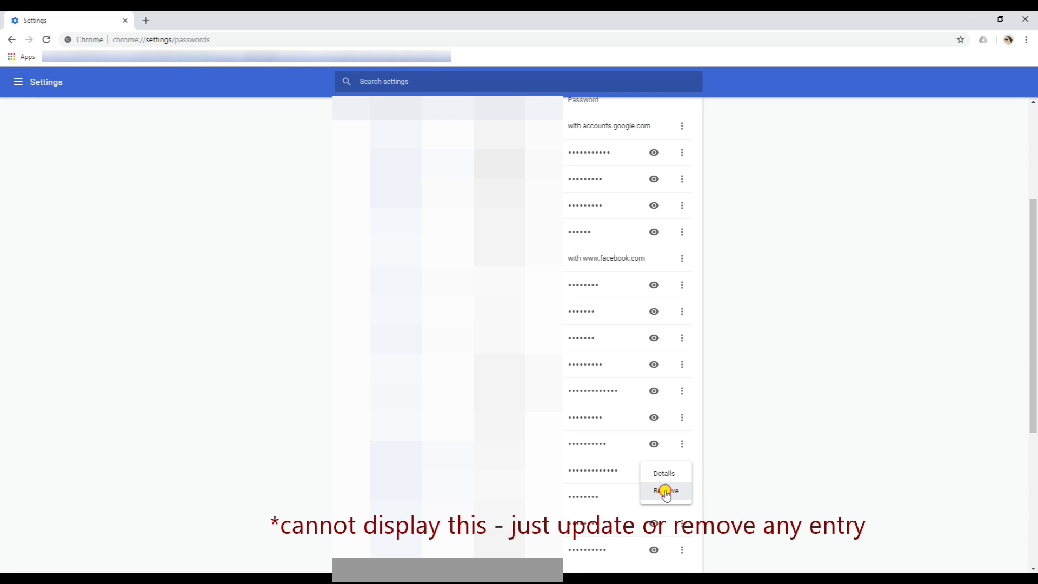
left_click(666, 492)
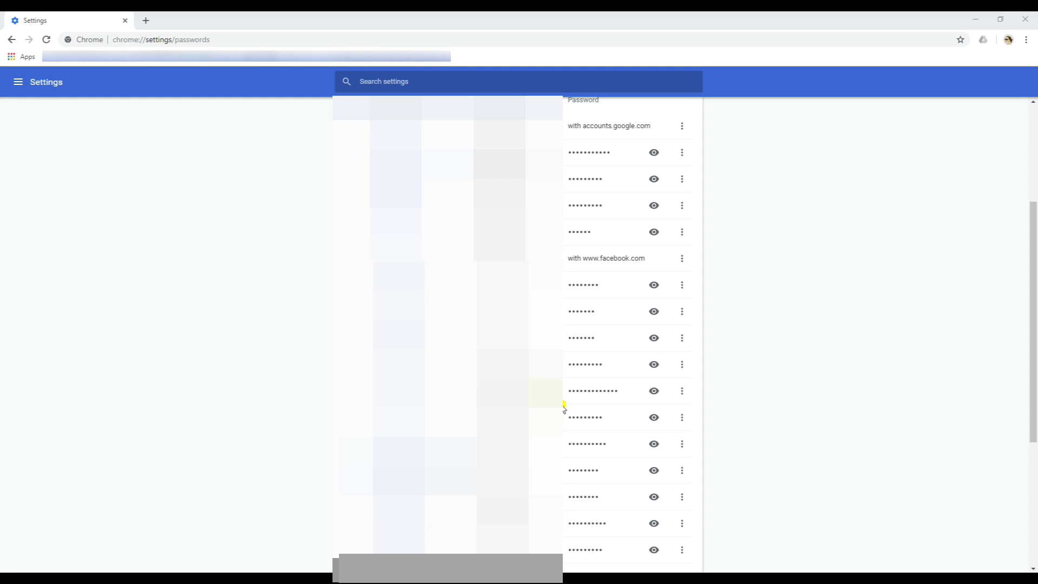
scroll(519, 325, "up", 4)
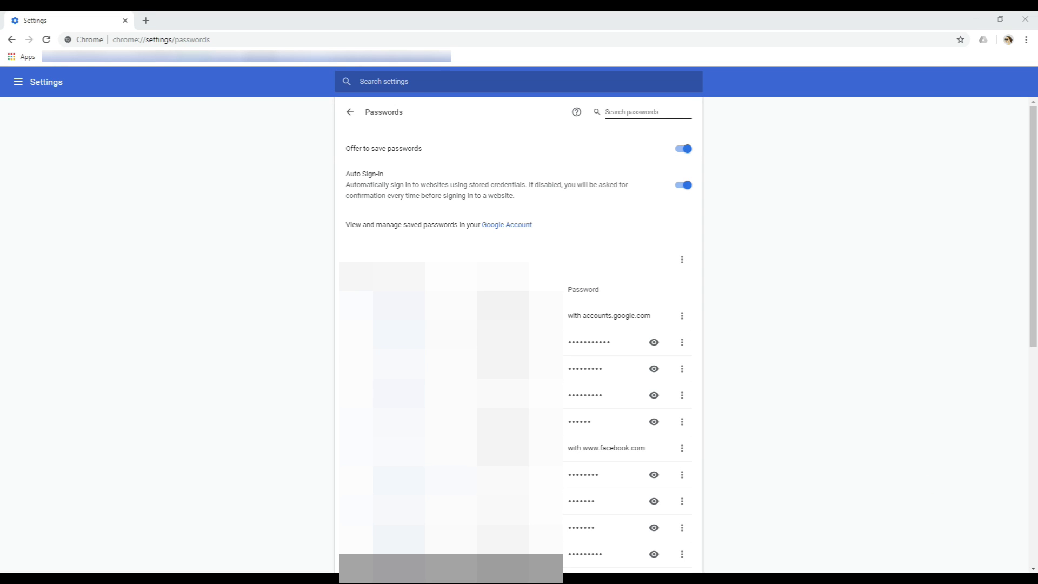
Turn Wi-Fi back on and connect to the available wireless network.
left_click(855, 549)
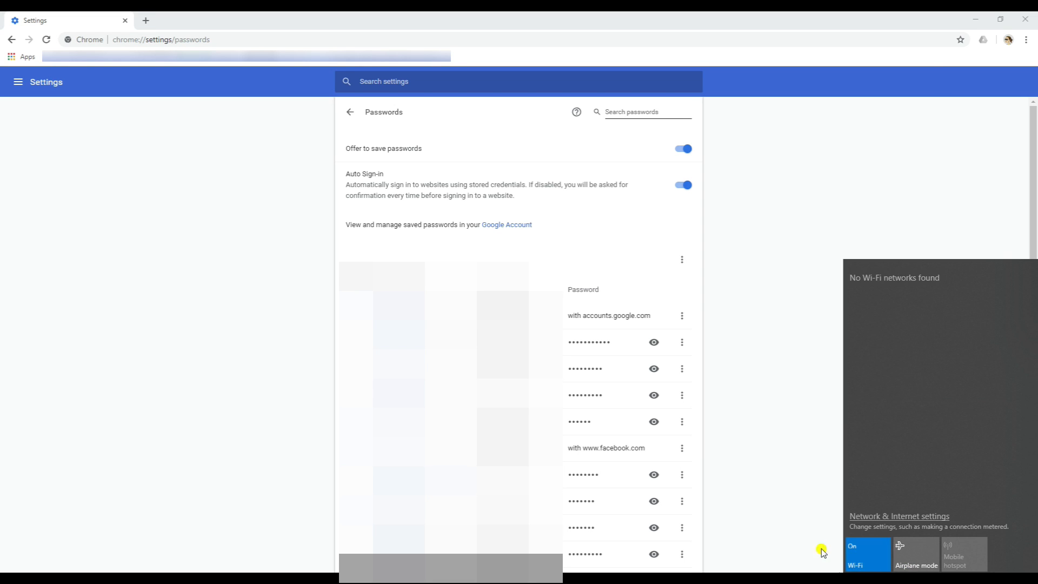
left_click(764, 434)
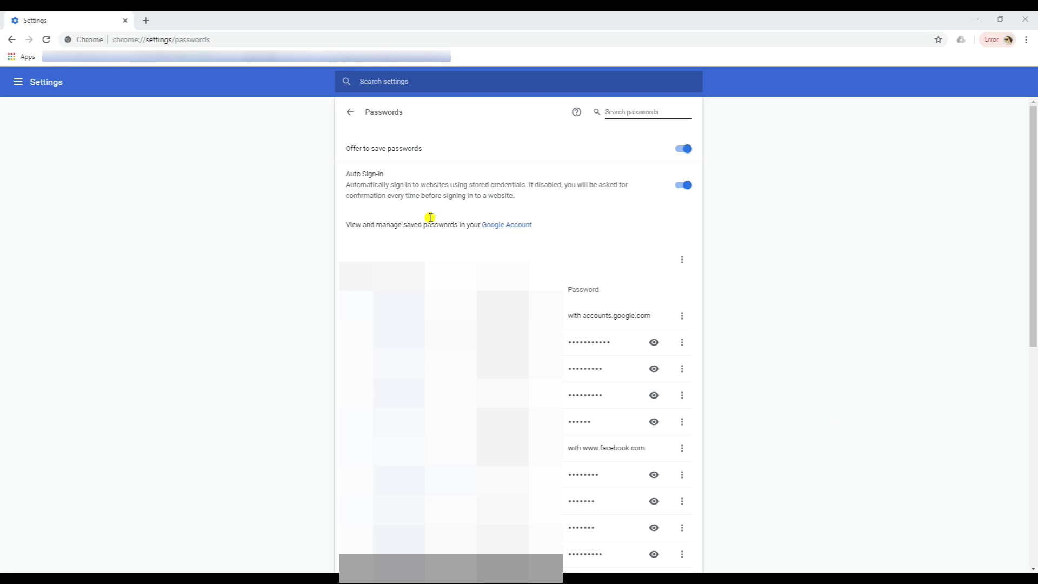
left_click(350, 112)
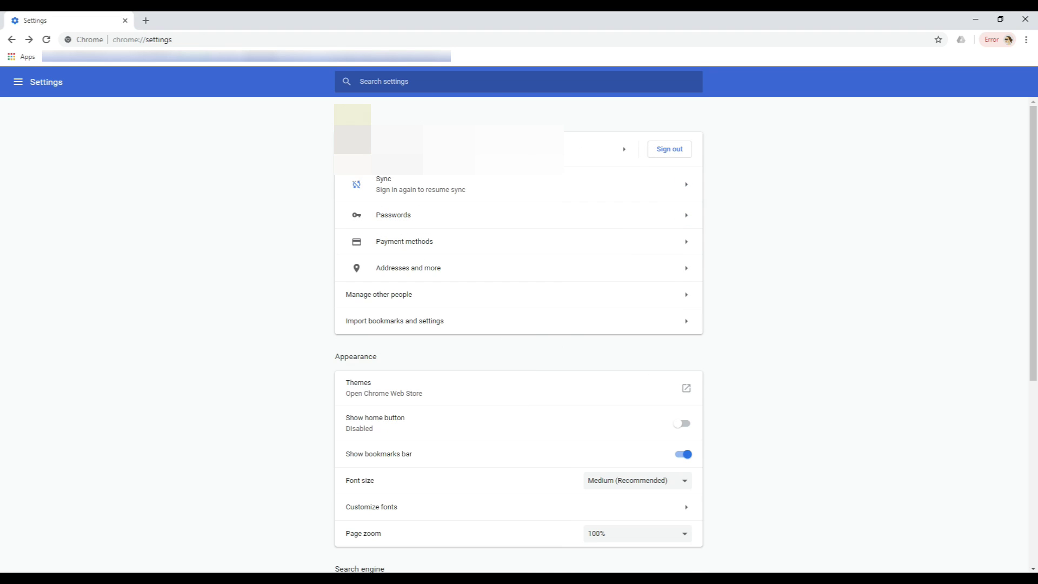
Sign back into the Google account with its email and password, and remove the Trend Micro Toolbar extension.
left_click(398, 188)
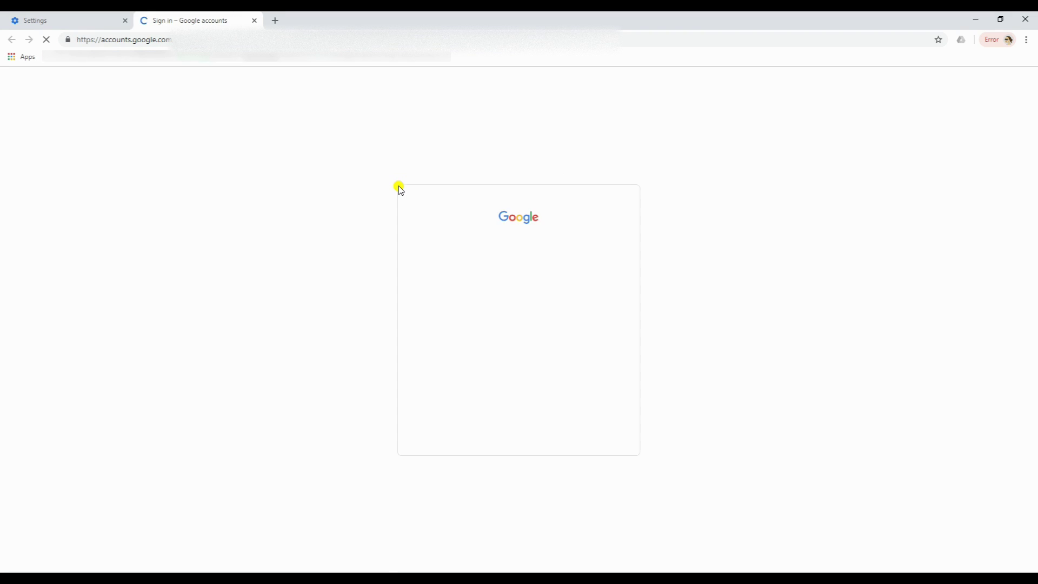
left_click(593, 424)
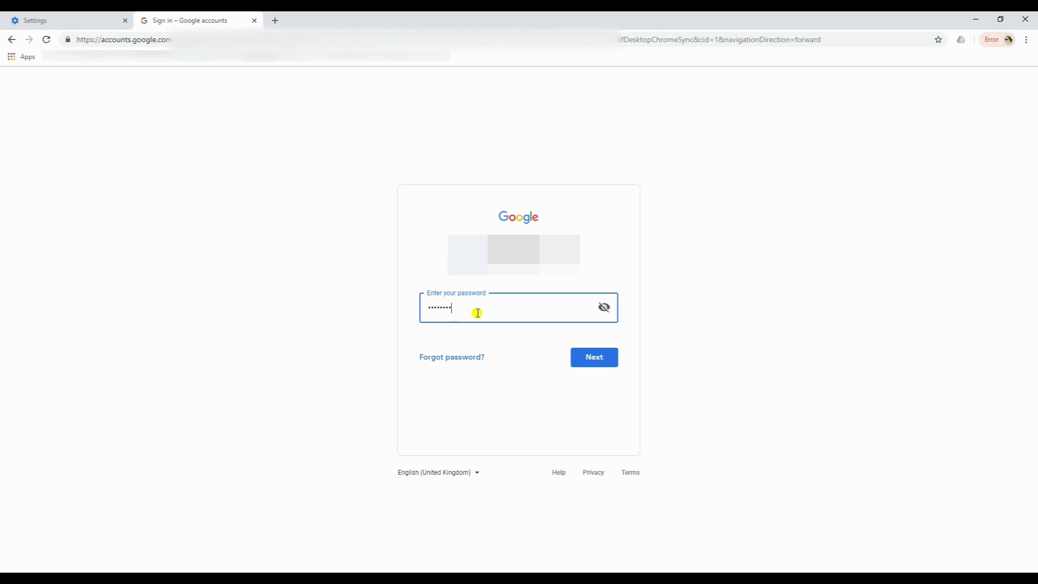
key("Return")
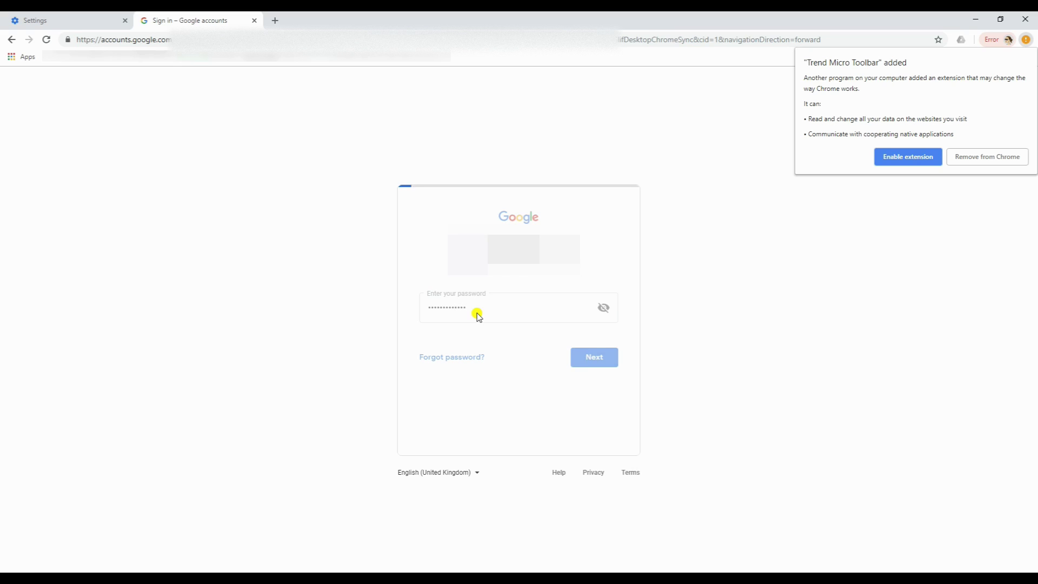
left_click(1009, 157)
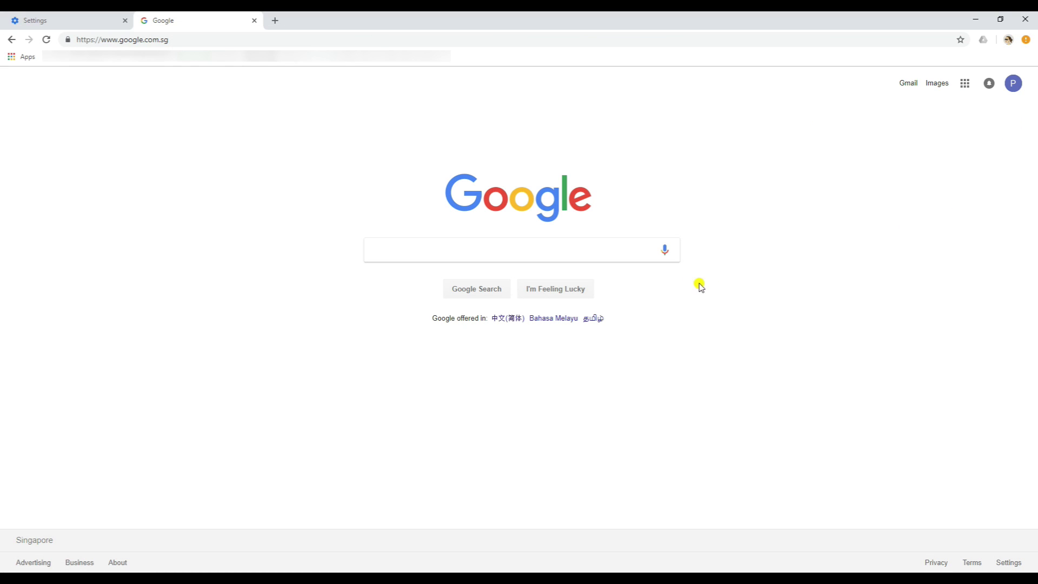
Close the Google tab, check sync settings, and open Chrome's saved passwords settings.
left_click(254, 20)
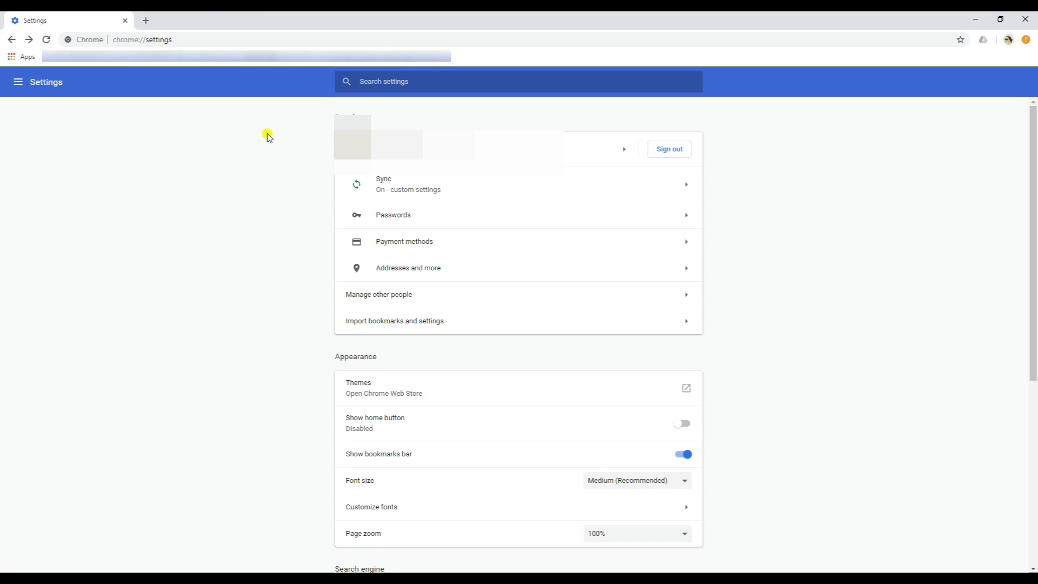
left_click(494, 185)
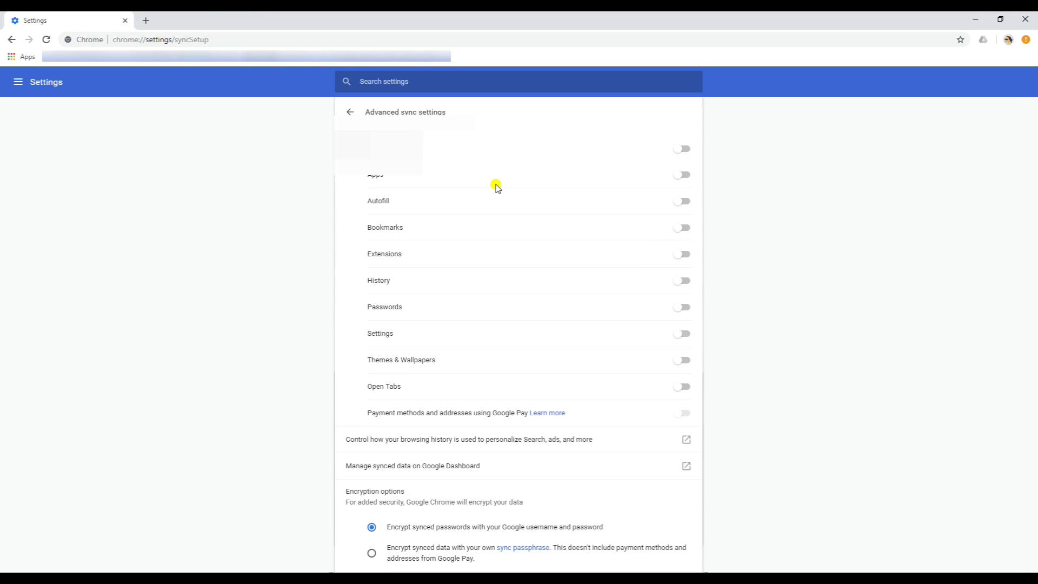
left_click(350, 111)
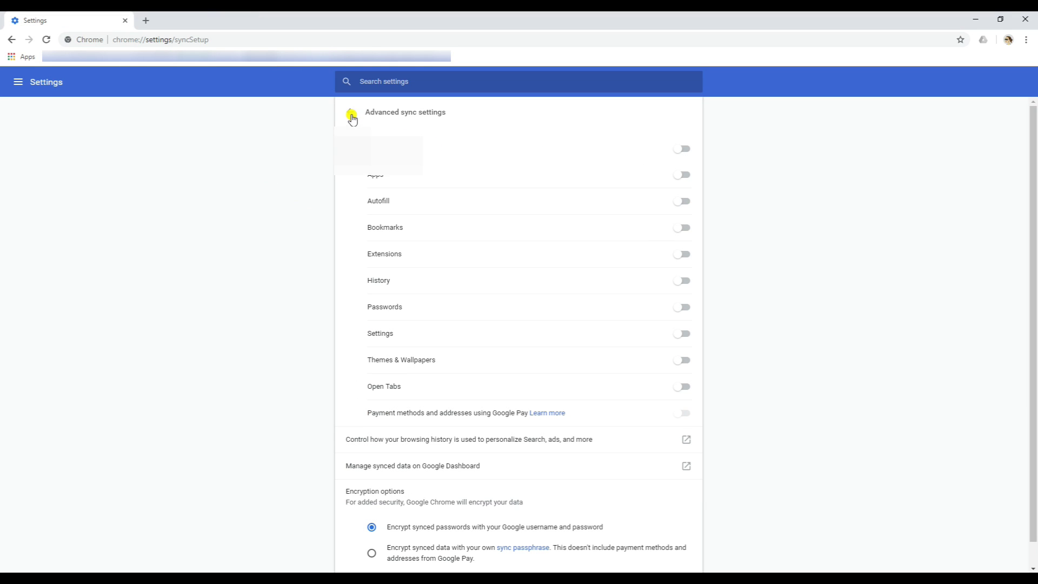
left_click(413, 215)
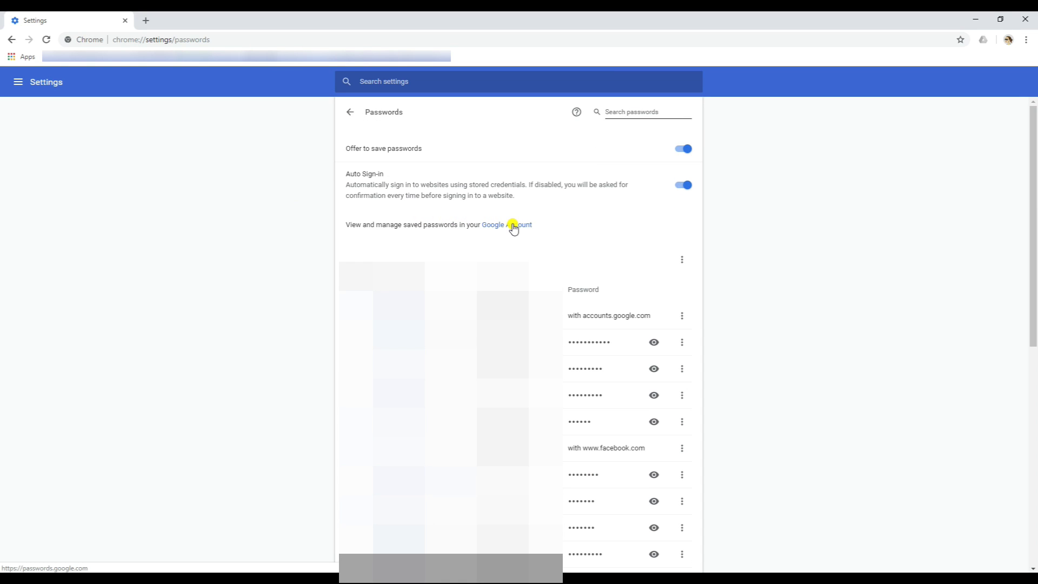
Open the Google Account passwords page after verifying identity, then return to the Settings tab.
left_click(514, 228)
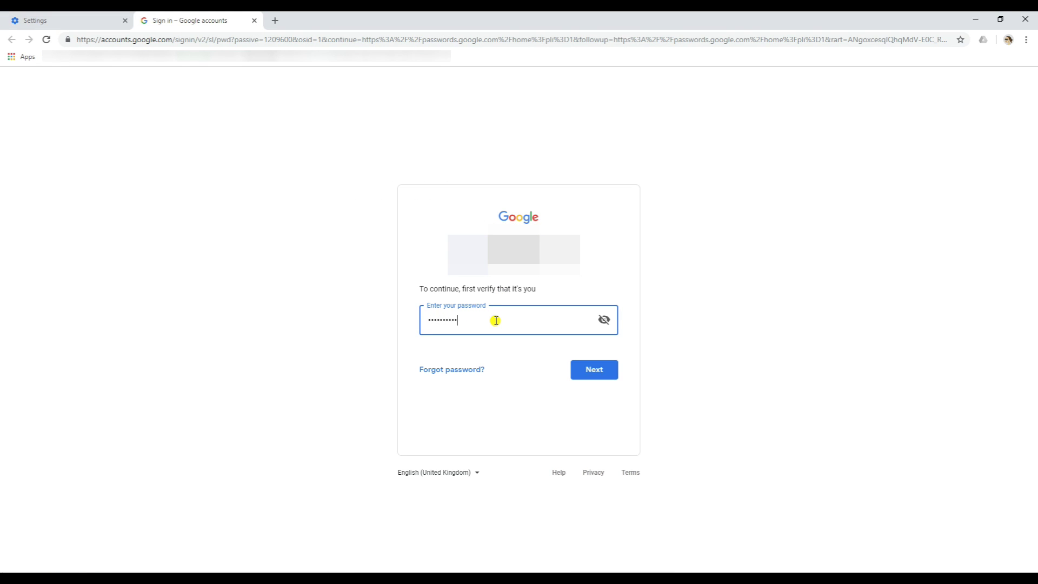
key("Return")
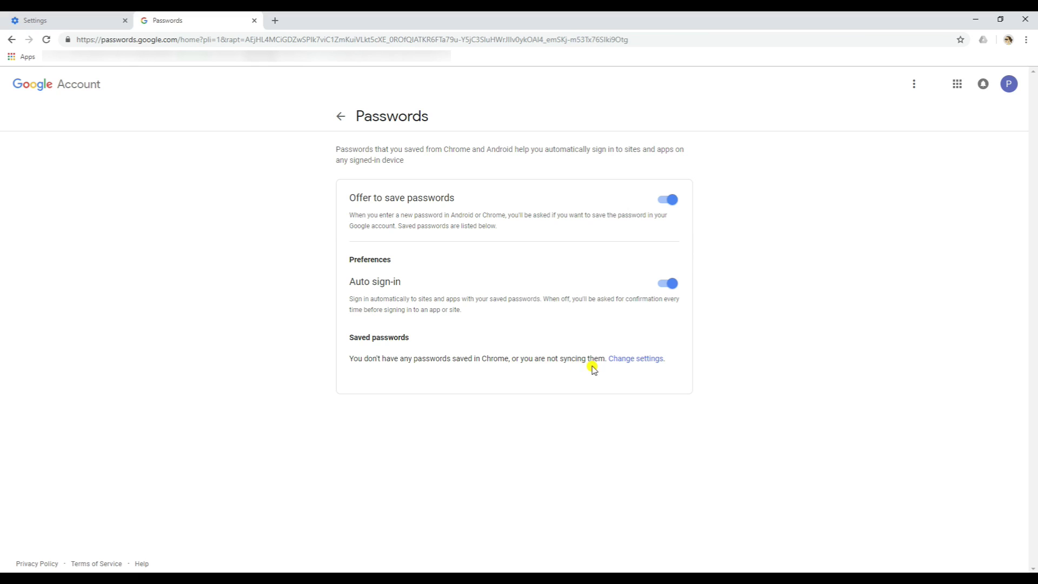
left_click(72, 18)
Switch on 'Sync everything' in sync settings so passwords sync with the account.
scroll(519, 324, "down", 2)
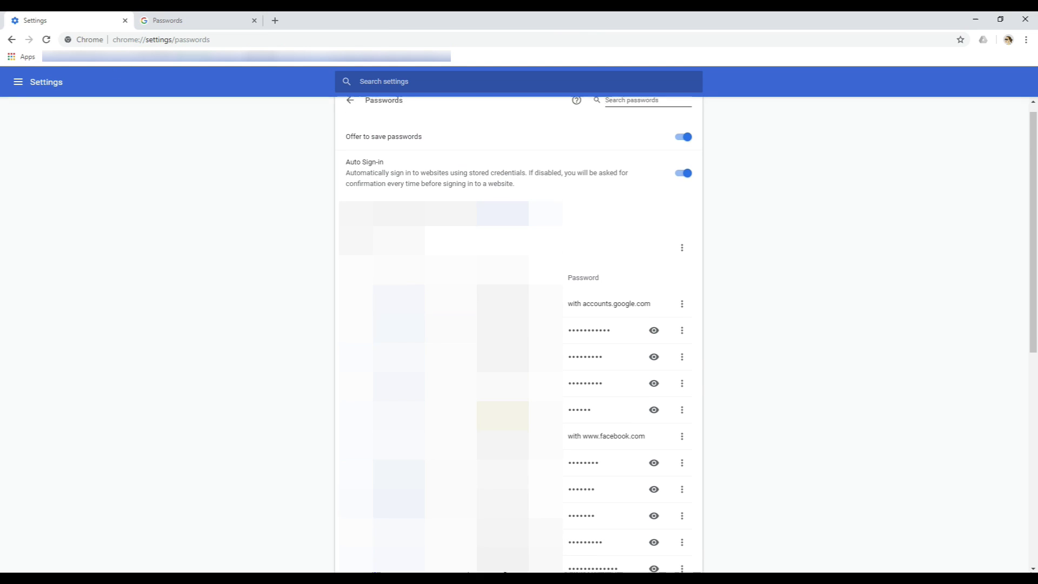
scroll(519, 324, "up", 2)
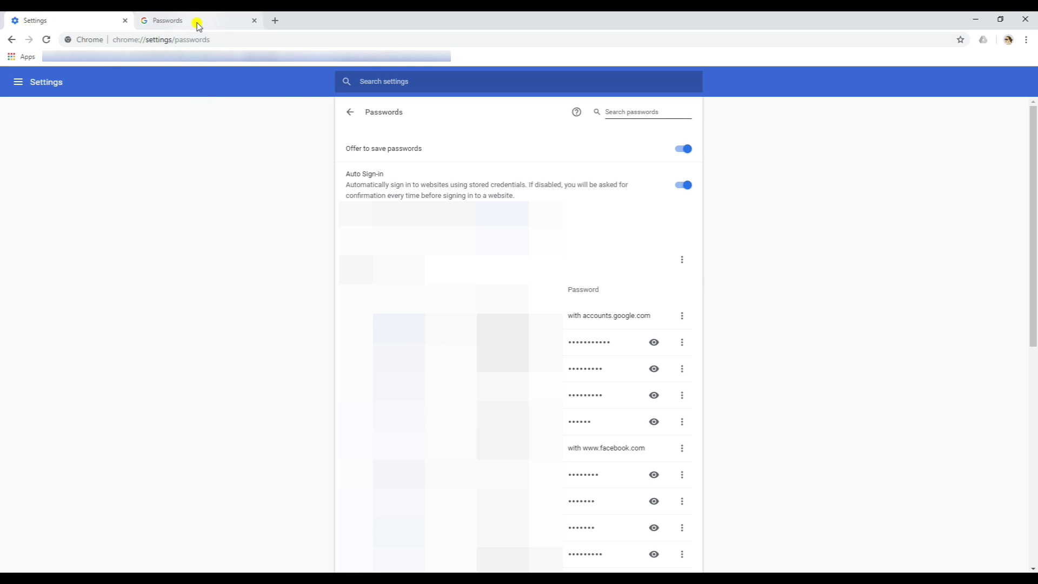
left_click(350, 114)
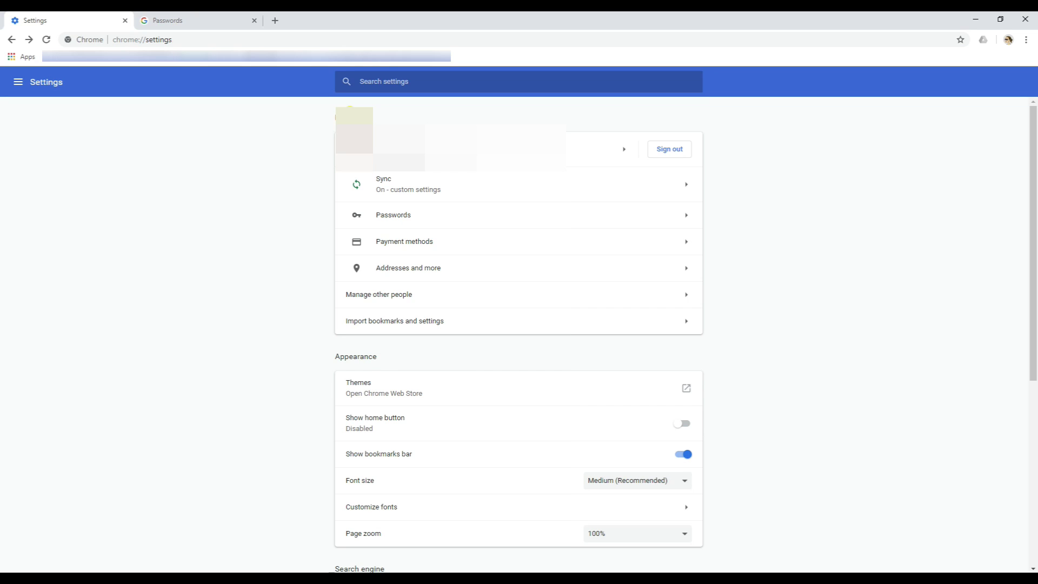
left_click(405, 188)
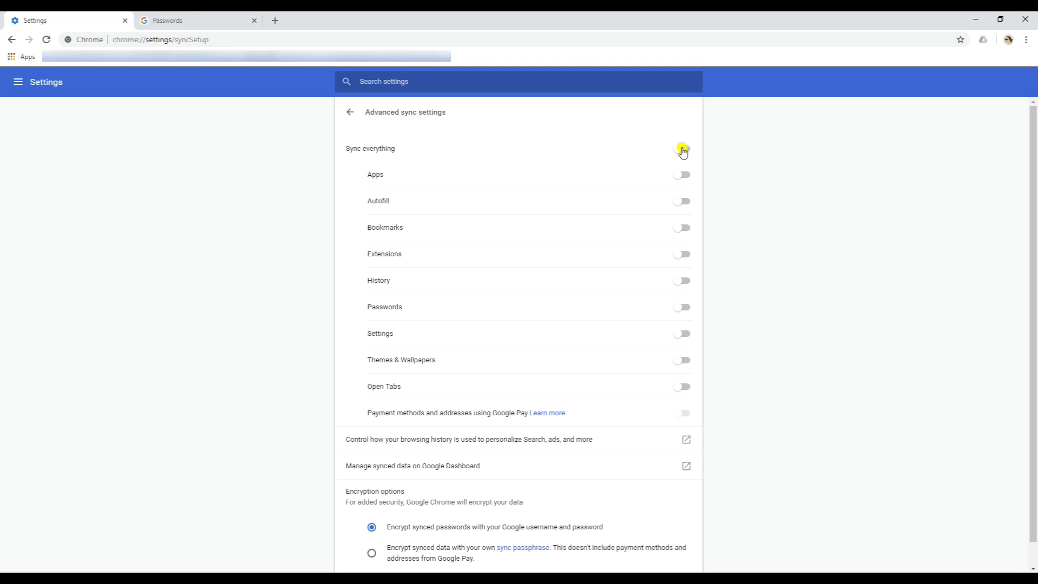
left_click(682, 149)
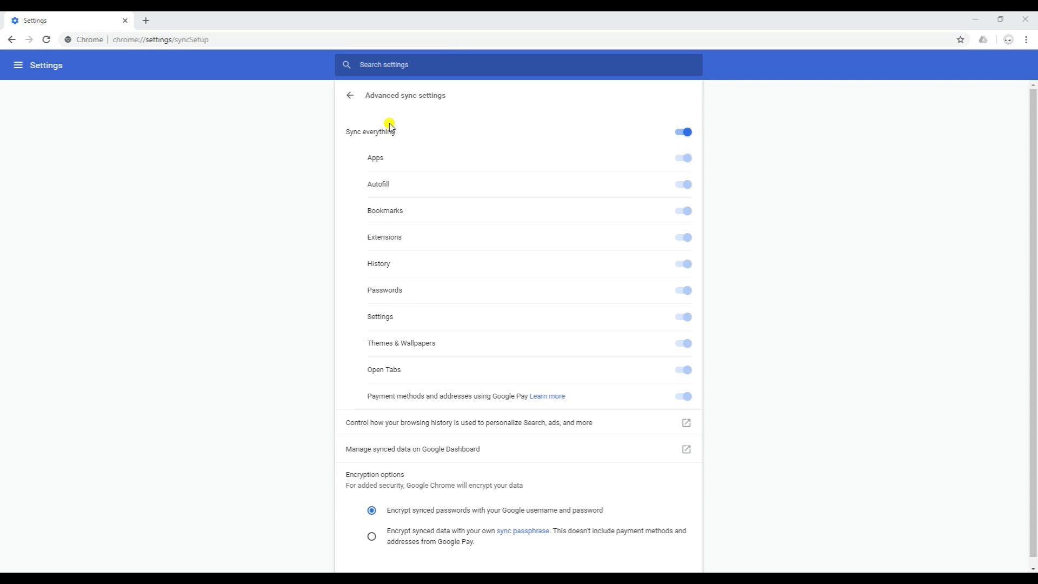
Open the Google Account passwords page and review the synced accounts.google.com and facebook.com entries.
left_click(351, 95)
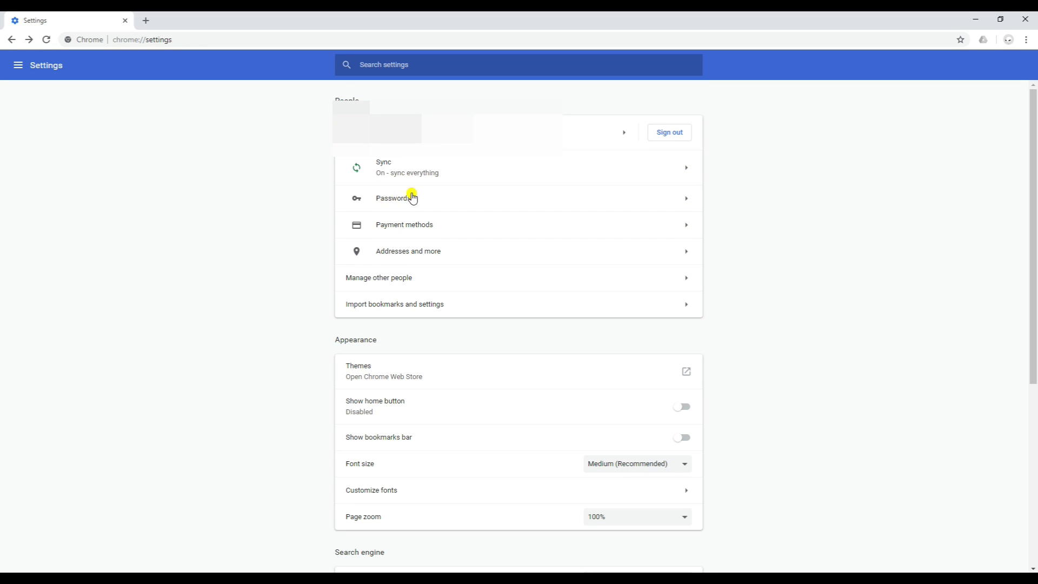
left_click(414, 204)
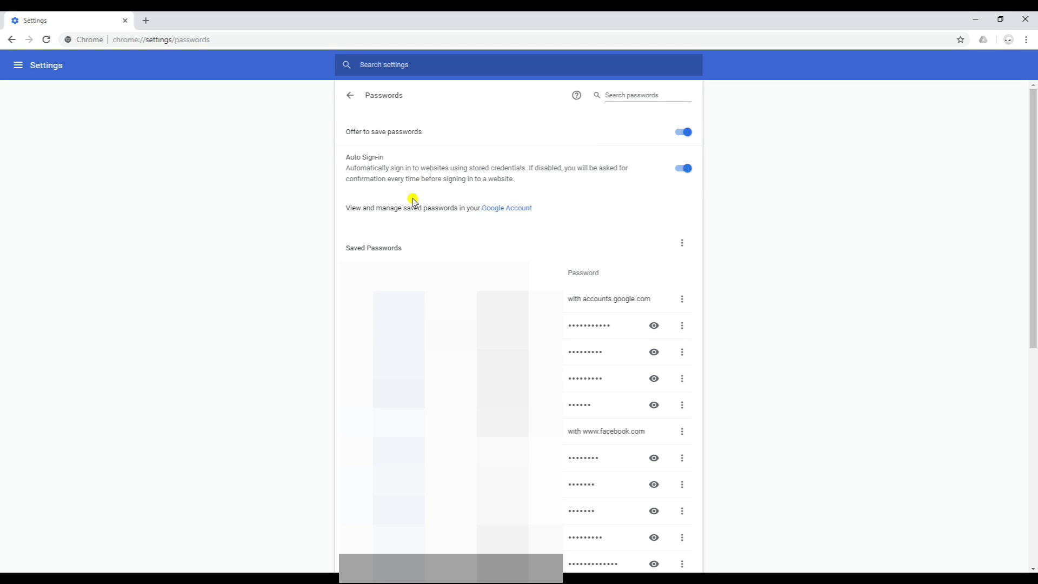
left_click(513, 210)
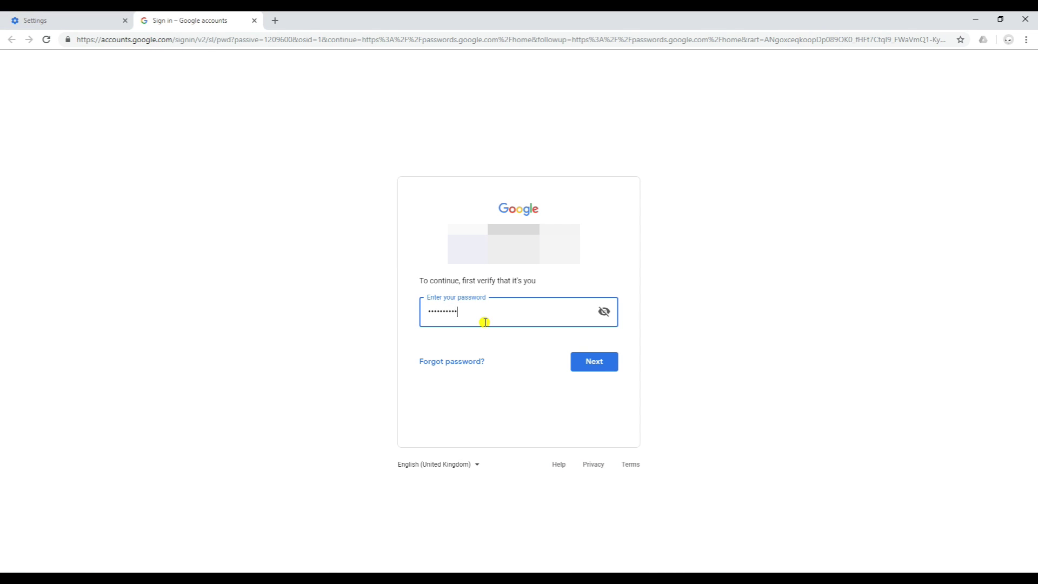
key("Return")
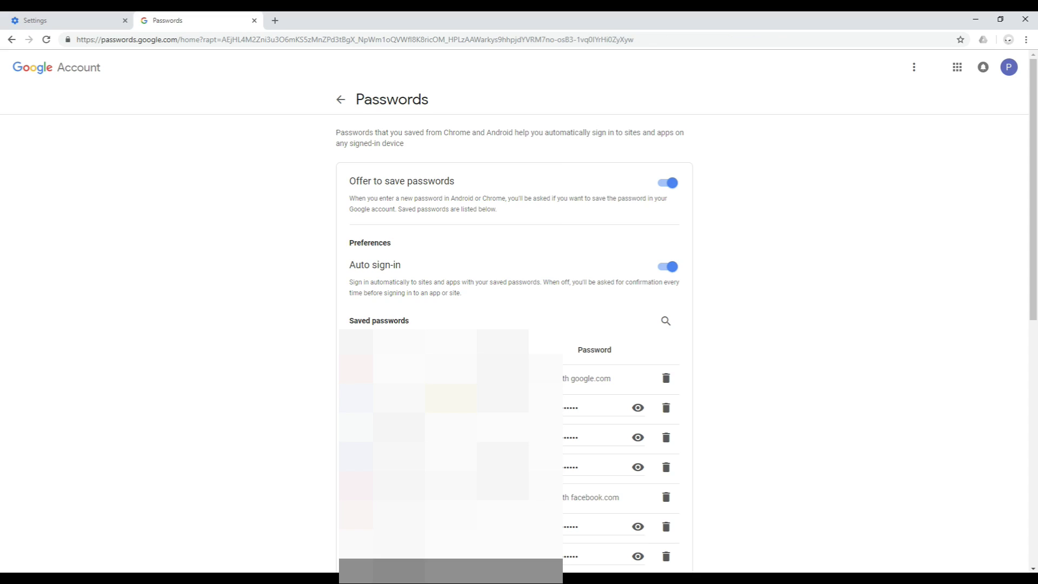
scroll(514, 346, "down", 4)
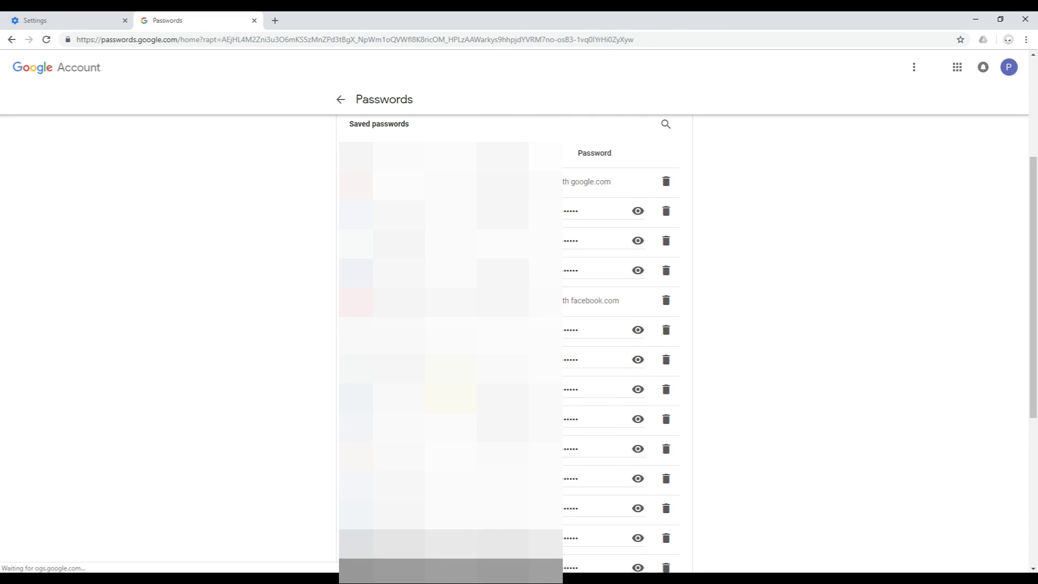
scroll(514, 346, "up", 4)
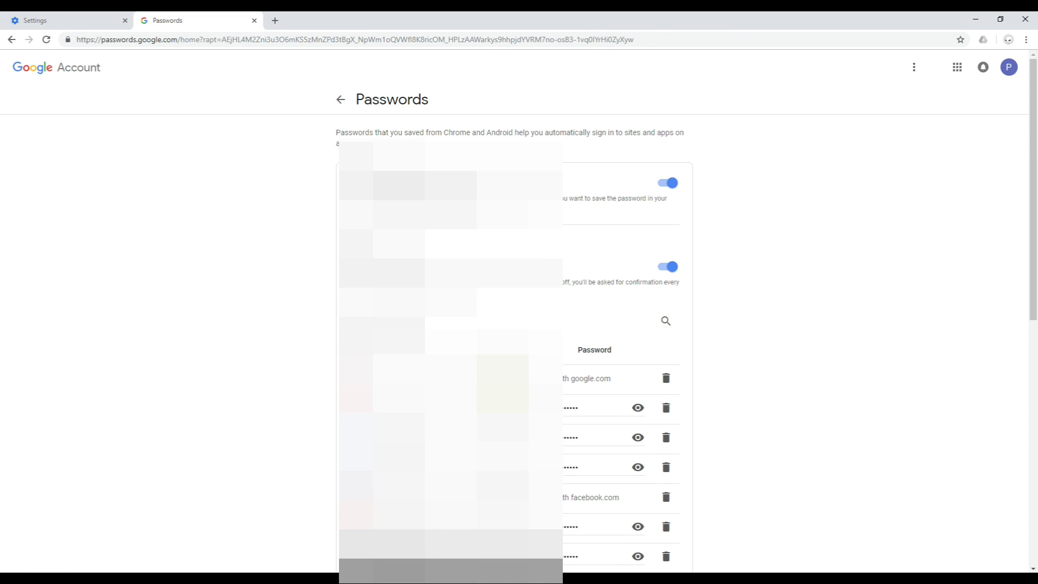